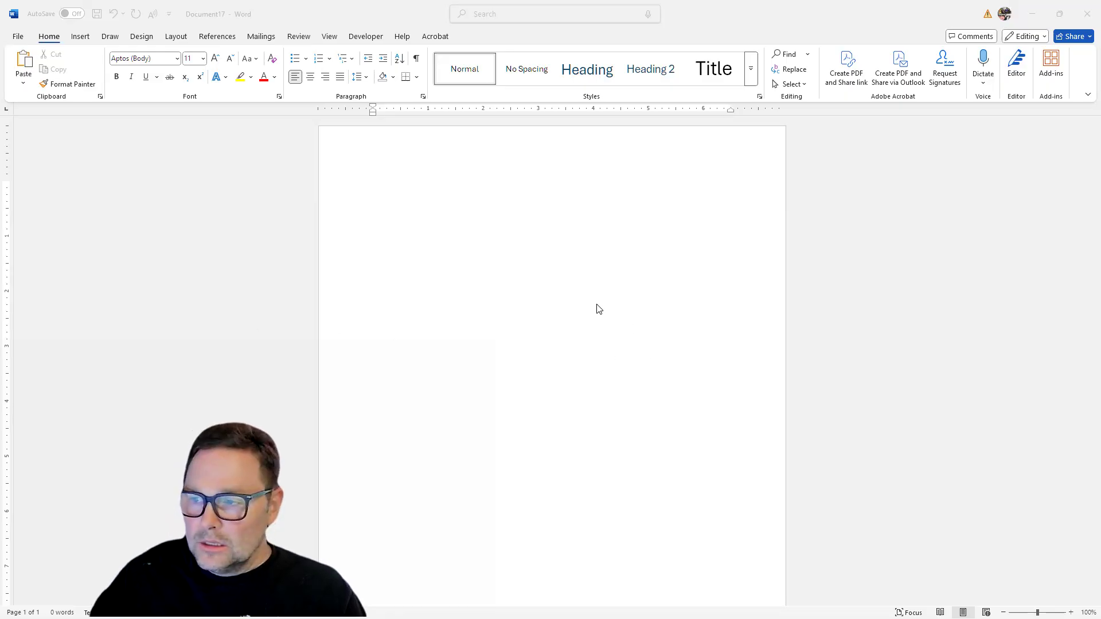
Set the left page margin to 1.25" for the whole document using custom margins.
left_click(518, 266)
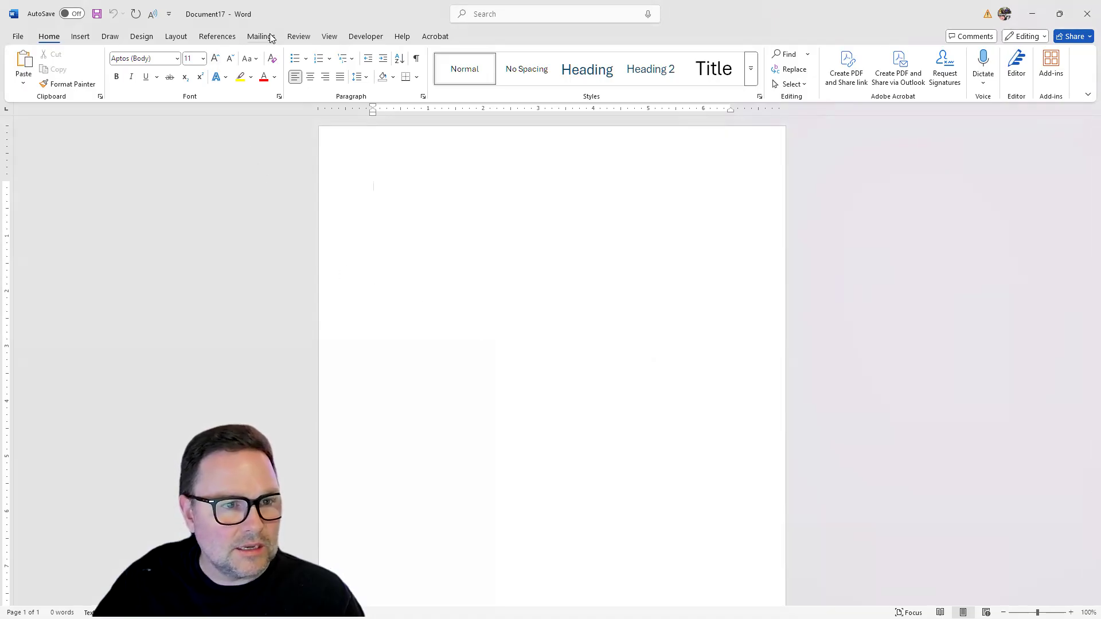
left_click(179, 37)
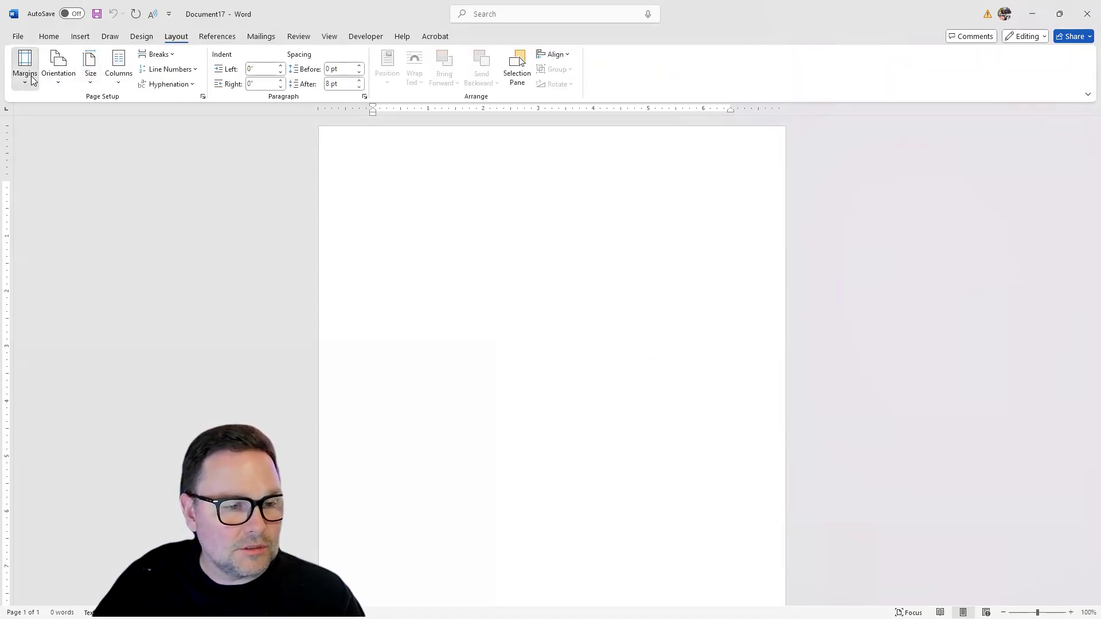
left_click(26, 72)
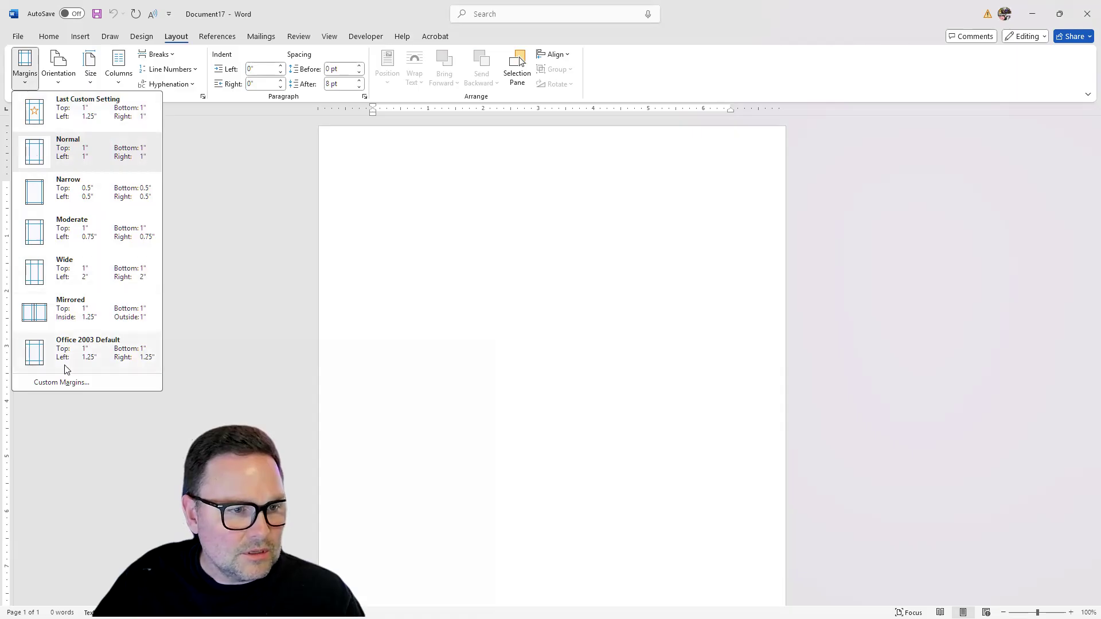
left_click(67, 387)
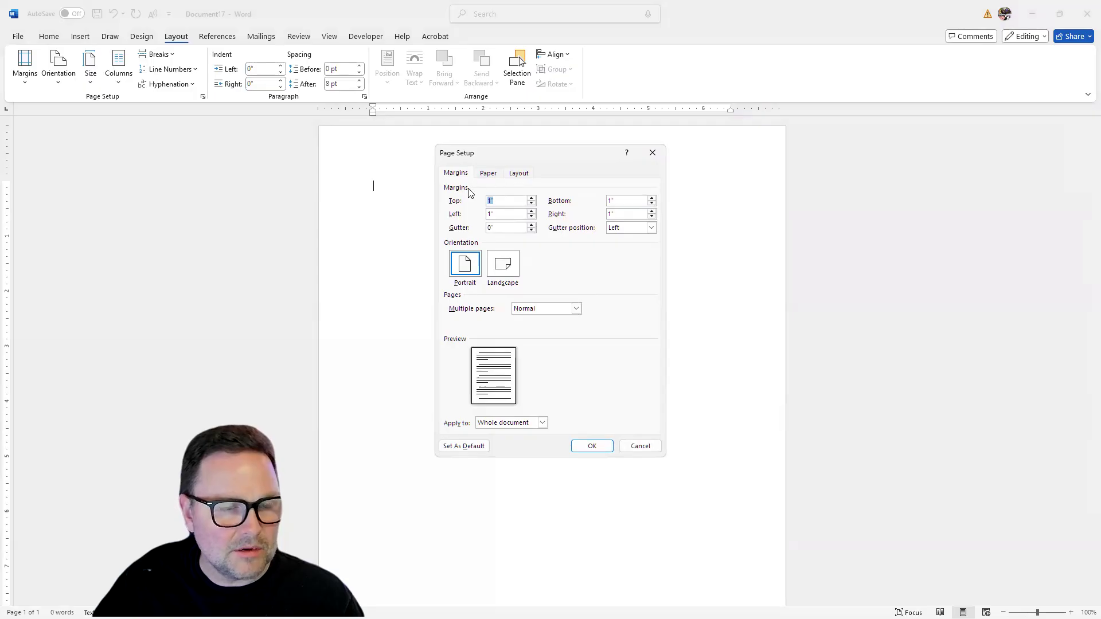
left_click(506, 216)
key("BackSpace")
key("BackSpace")
type("1.25")
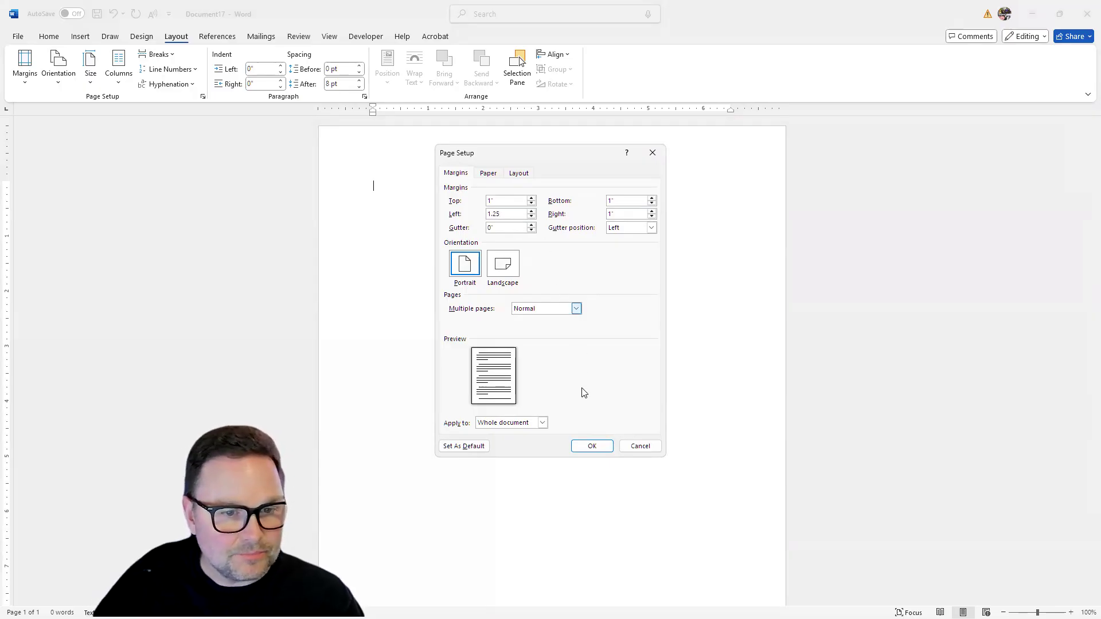
left_click(591, 446)
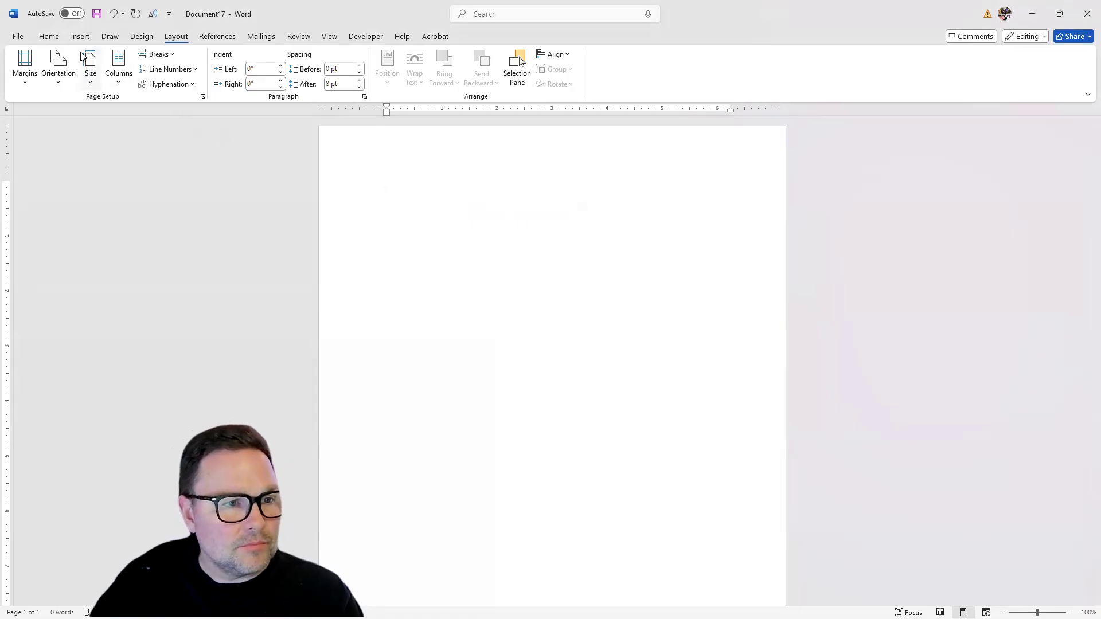
Set the paragraph to double line spacing and remove the space after it.
left_click(49, 38)
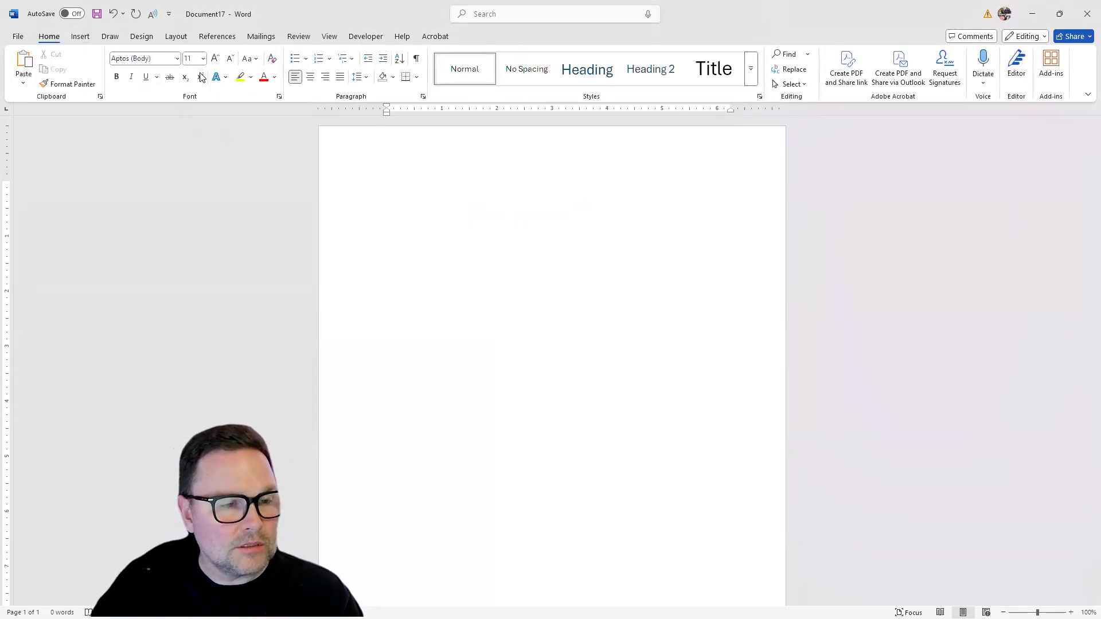
left_click(422, 97)
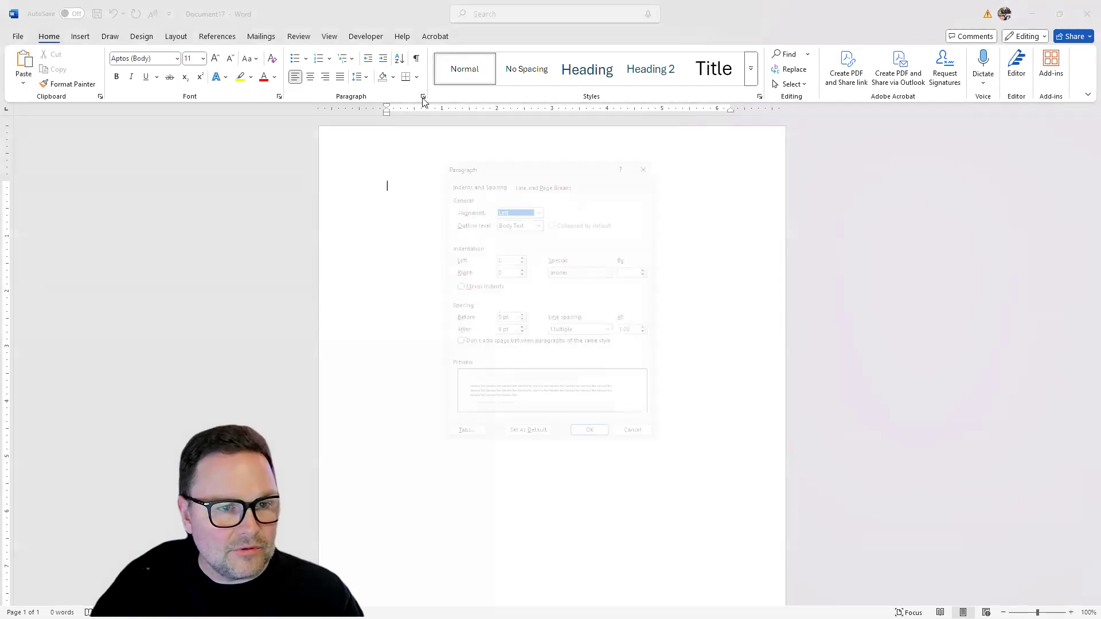
left_click(569, 333)
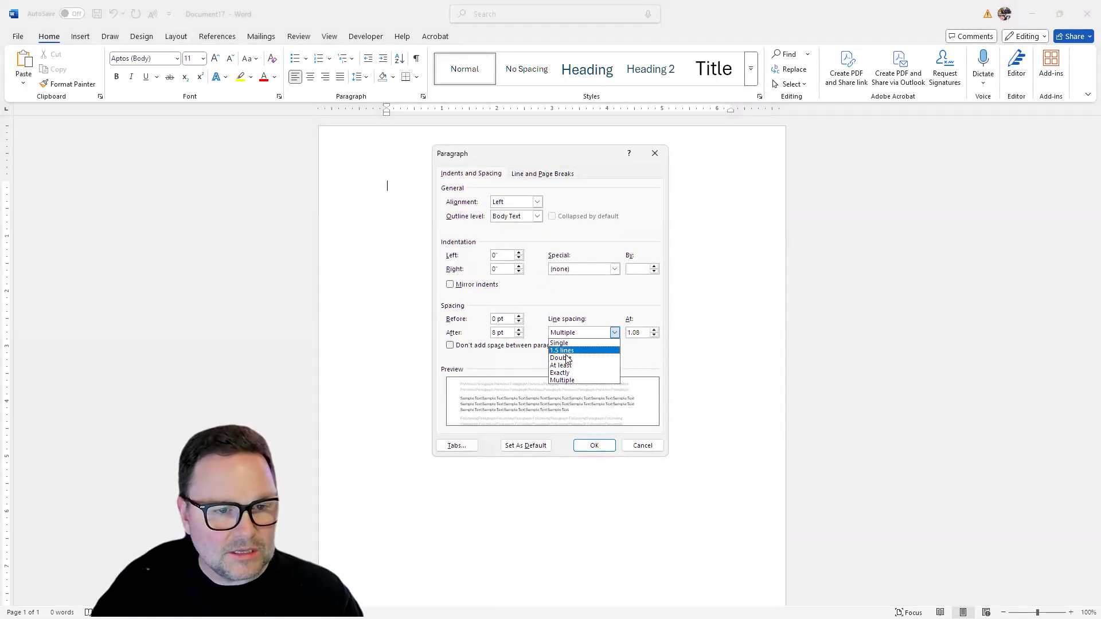
left_click(566, 358)
left_click(519, 336)
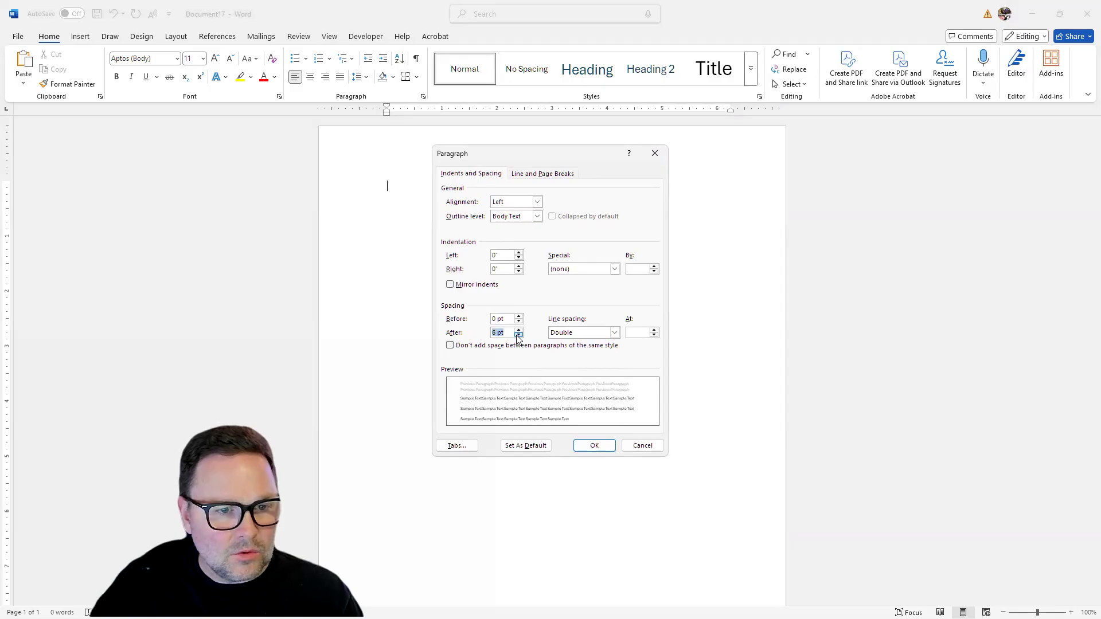
left_click(589, 446)
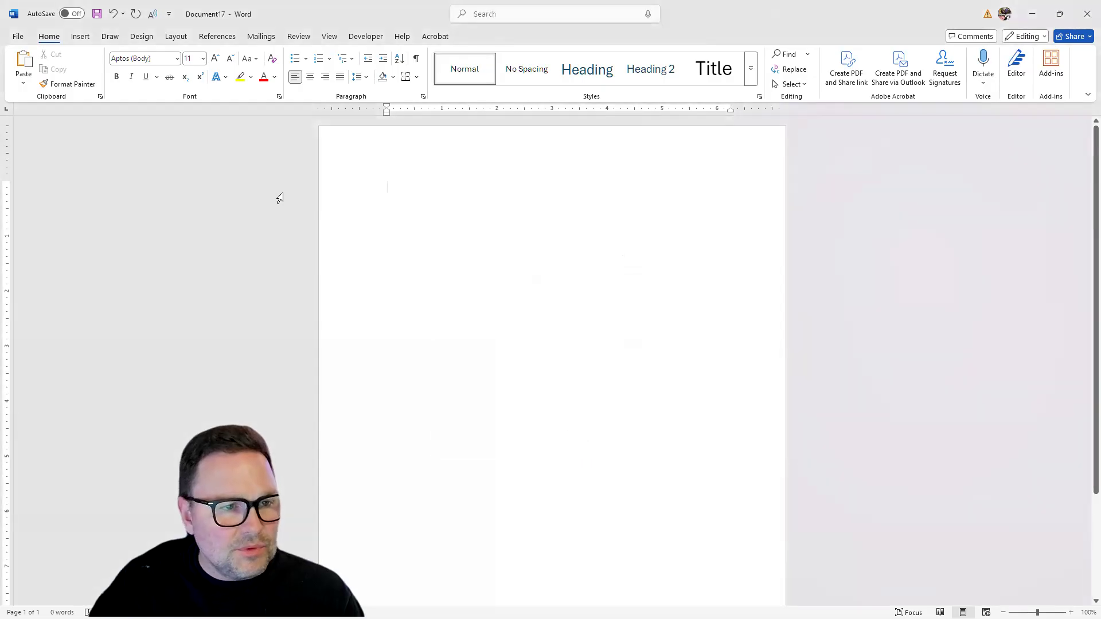
Set the document text font to Times New Roman at size 12.
left_click(178, 58)
left_click(207, 140)
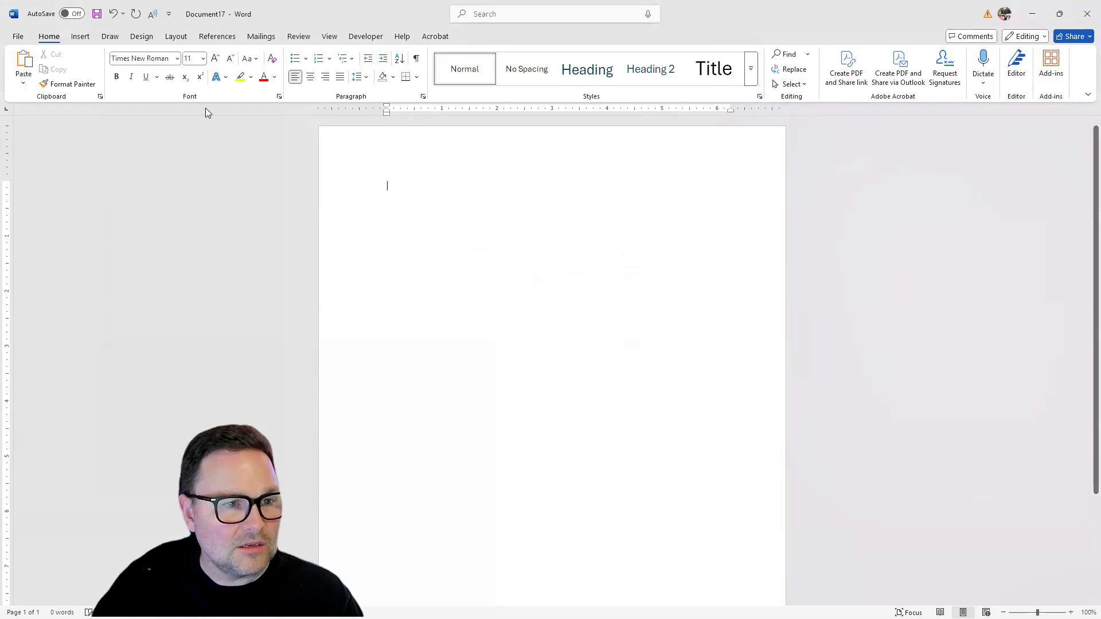
left_click(203, 59)
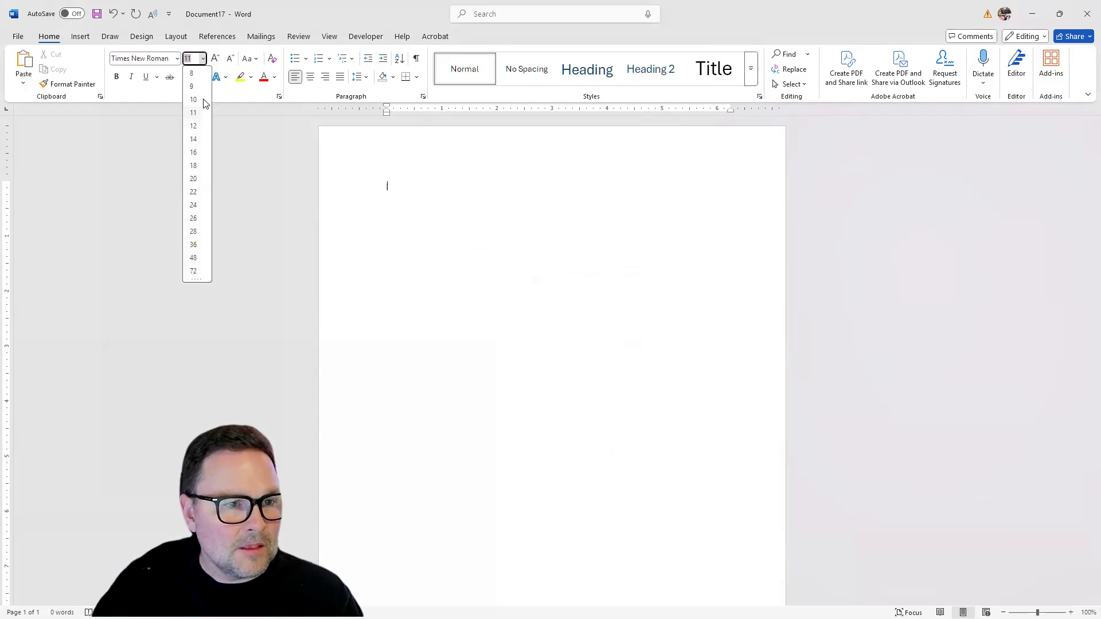
left_click(195, 127)
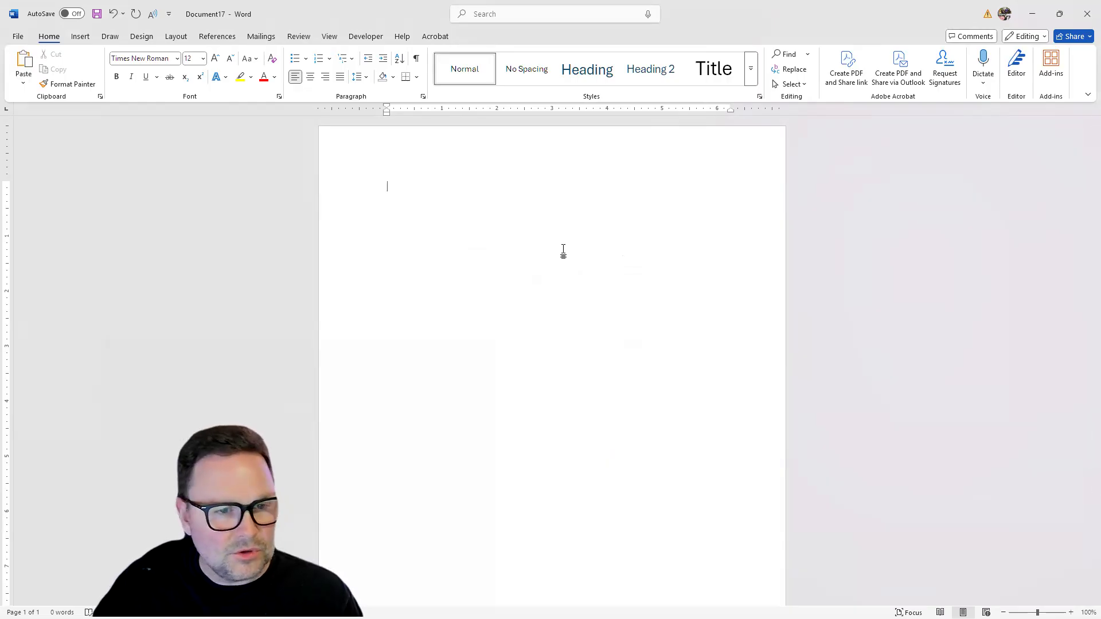
Below four blank lines, enter the centered title "THIS IS THE PLACE WHERE YOU BEGIN TYPING YOUR TITLE: THE SUB GOES AFTER THE COLON".
key("ctrl+e")
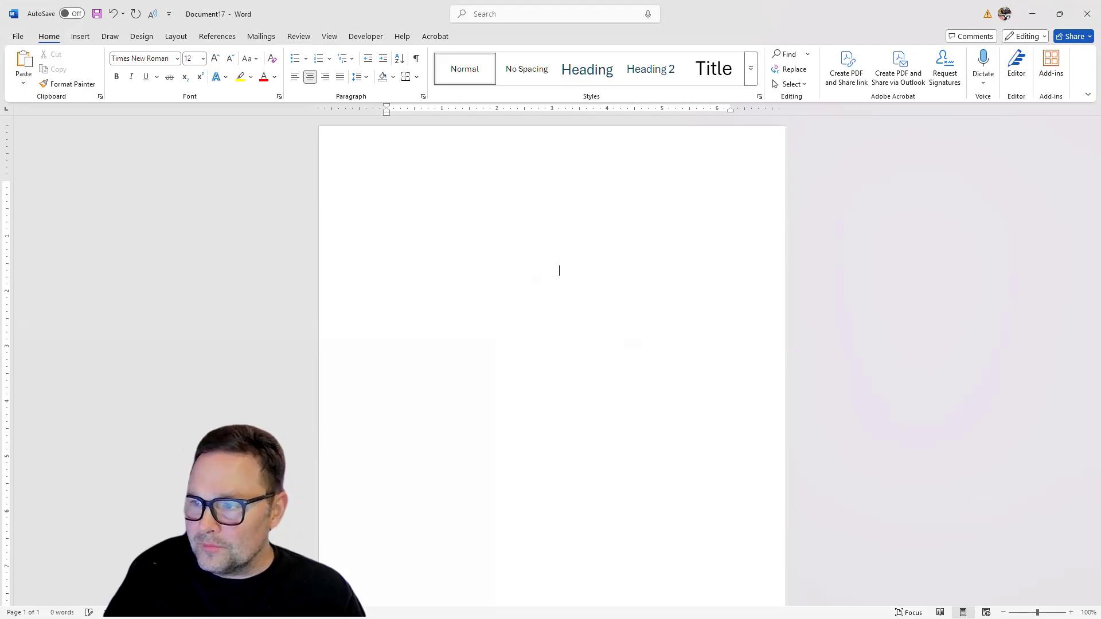
type("THIS")
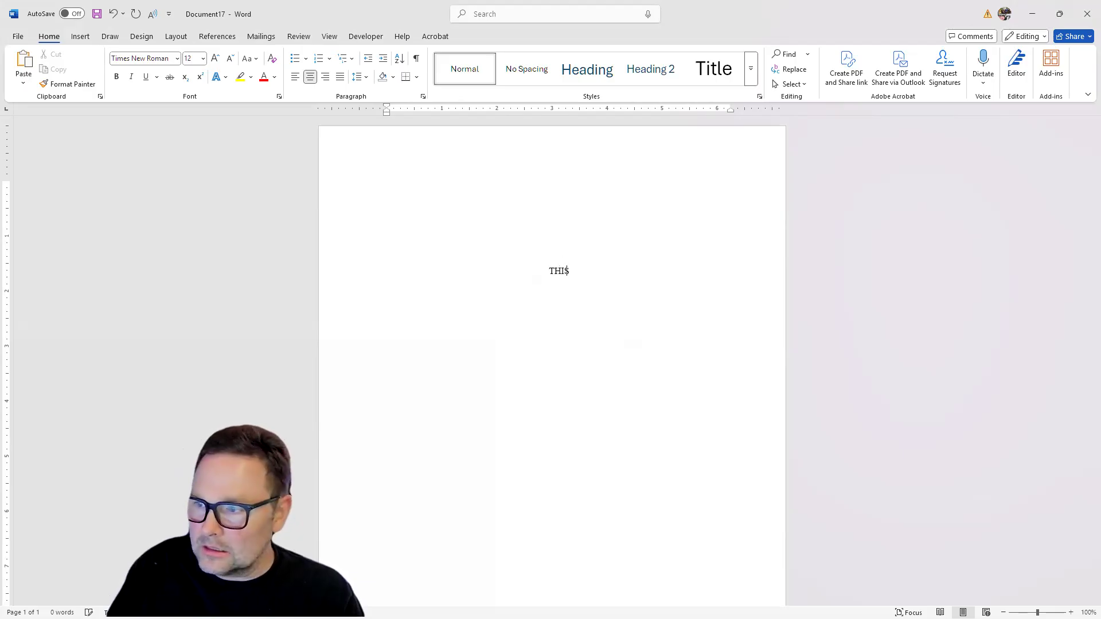
type(" IS THE PLACE ")
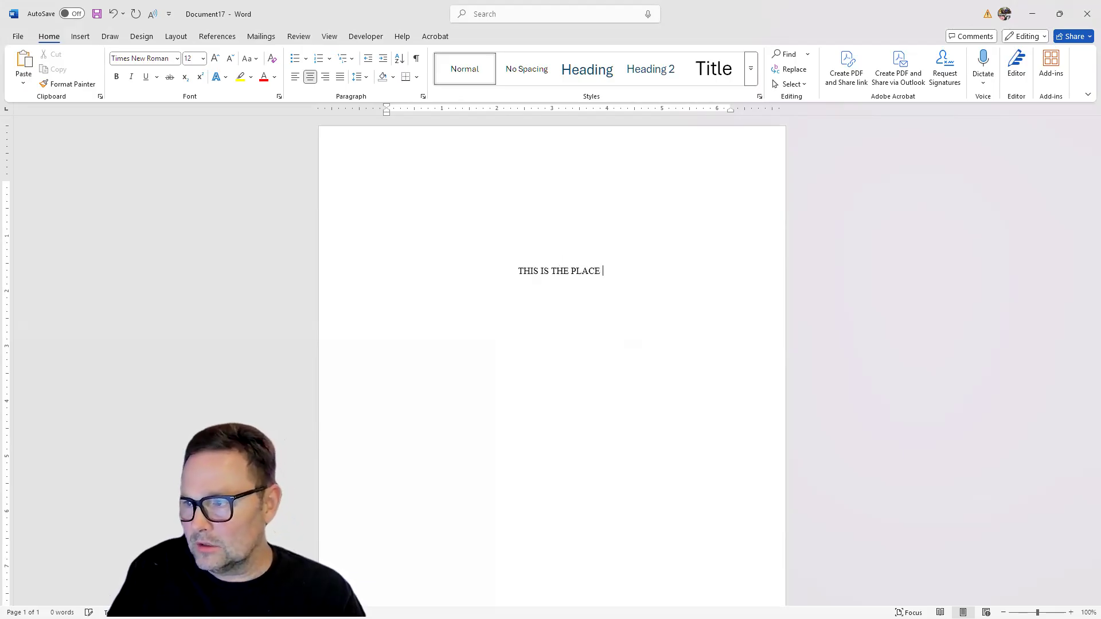
type("WHERE YOU B")
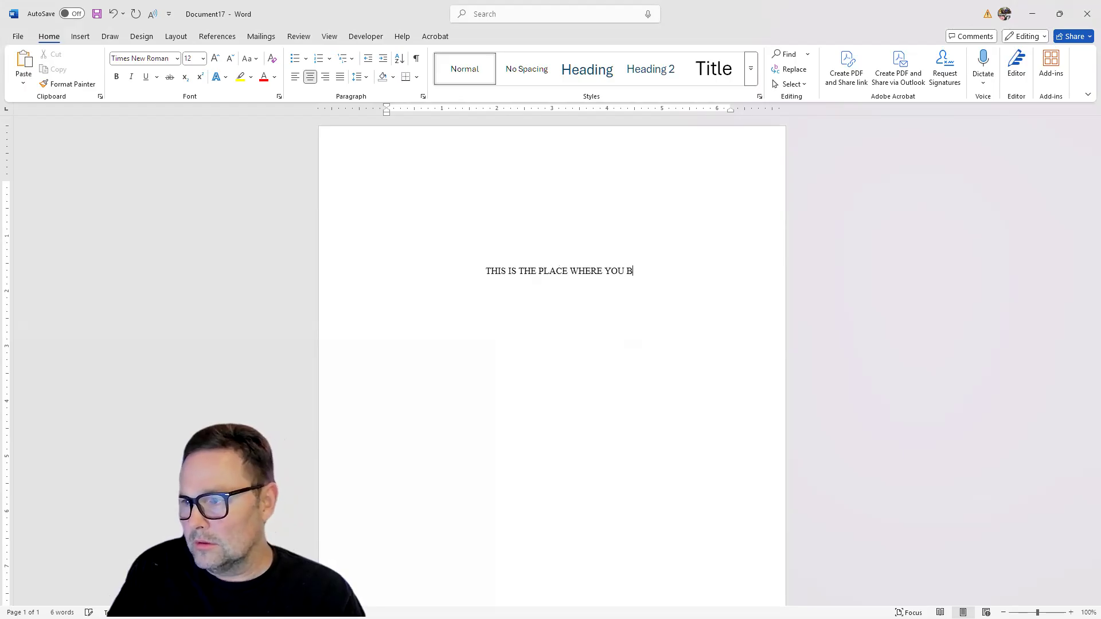
type("EGIN TYPING YOUR TITLE:")
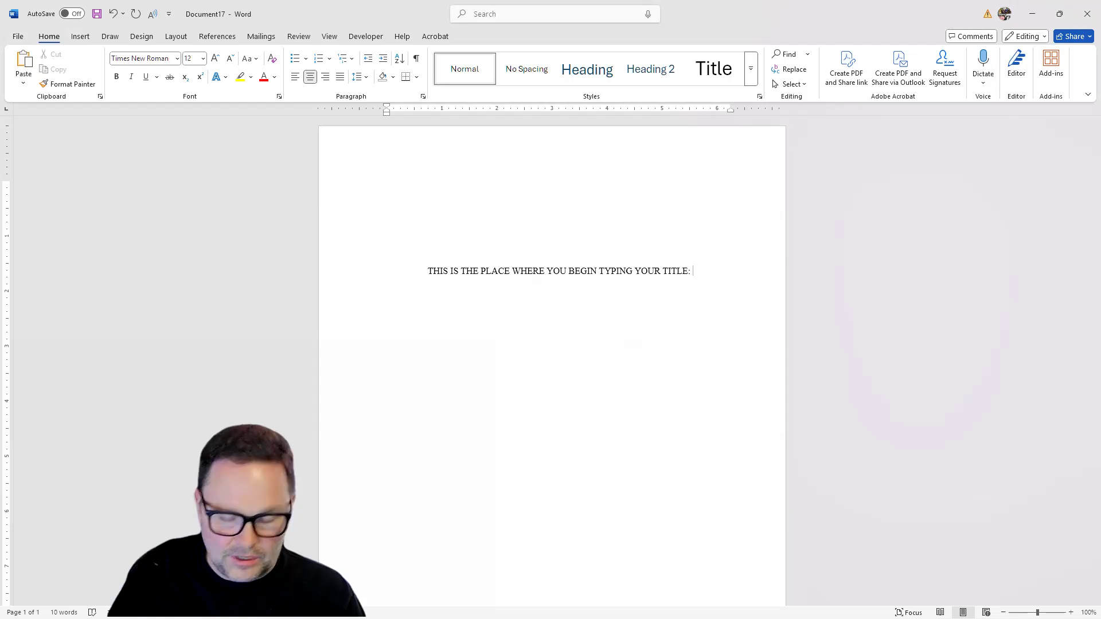
type(" THE S")
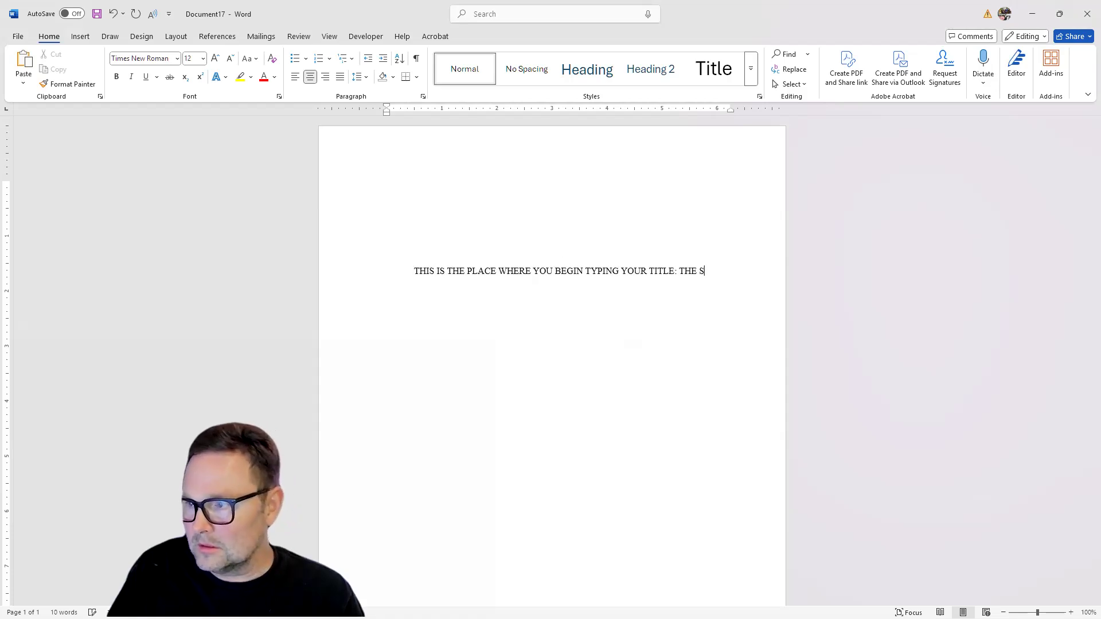
type("UB G")
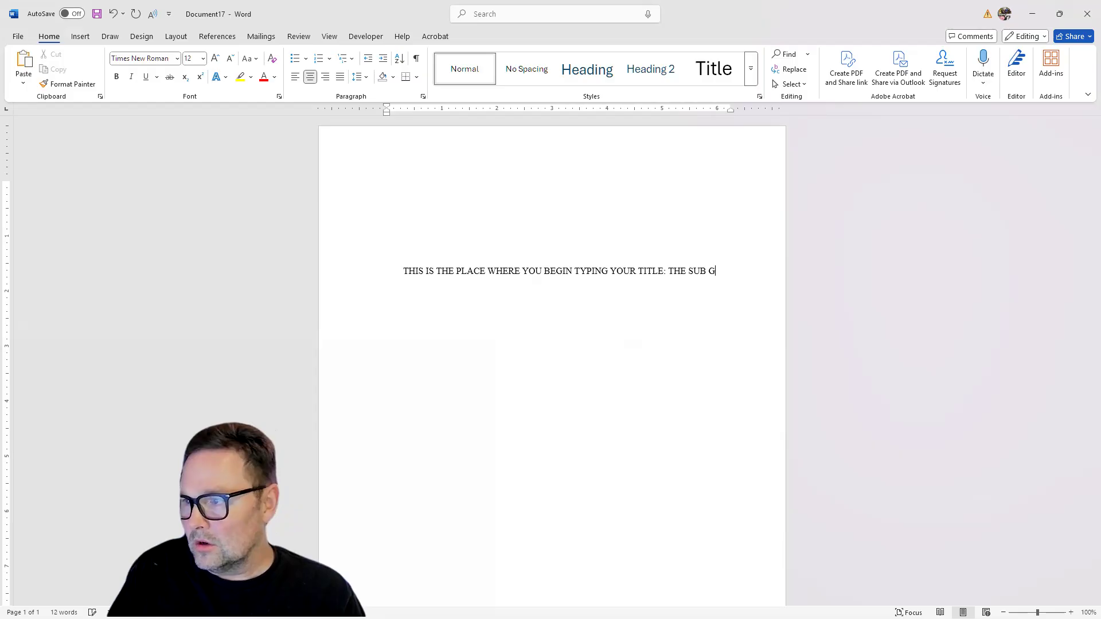
type("OES AFTER THE COLON")
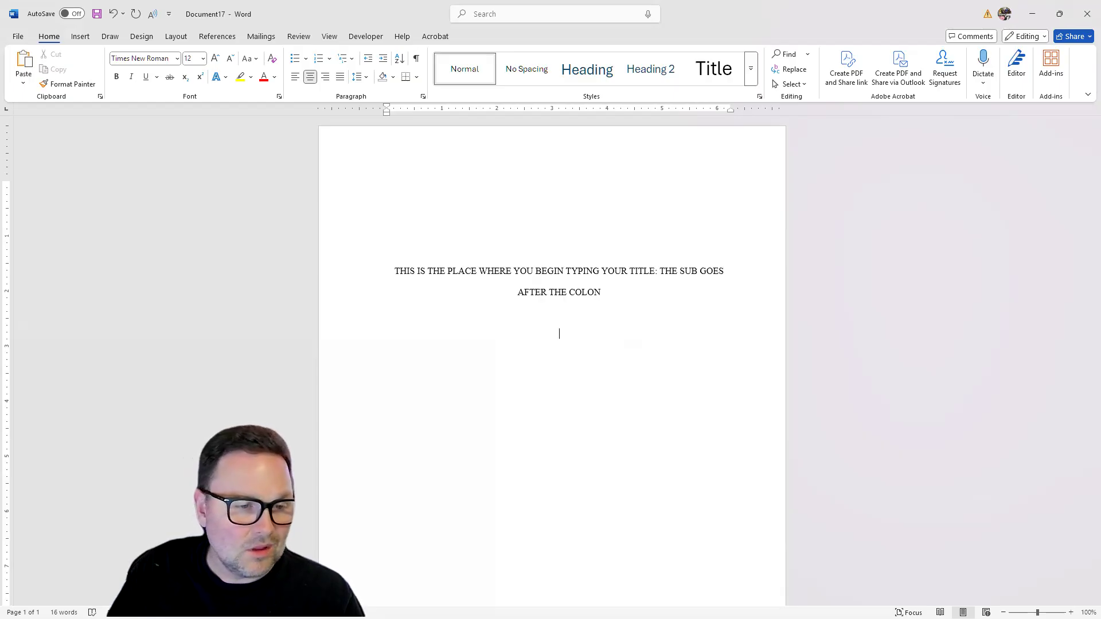
Add a centered "by" line one blank line below the title, undoing its automatic capitalization to keep it lowercase.
type("by")
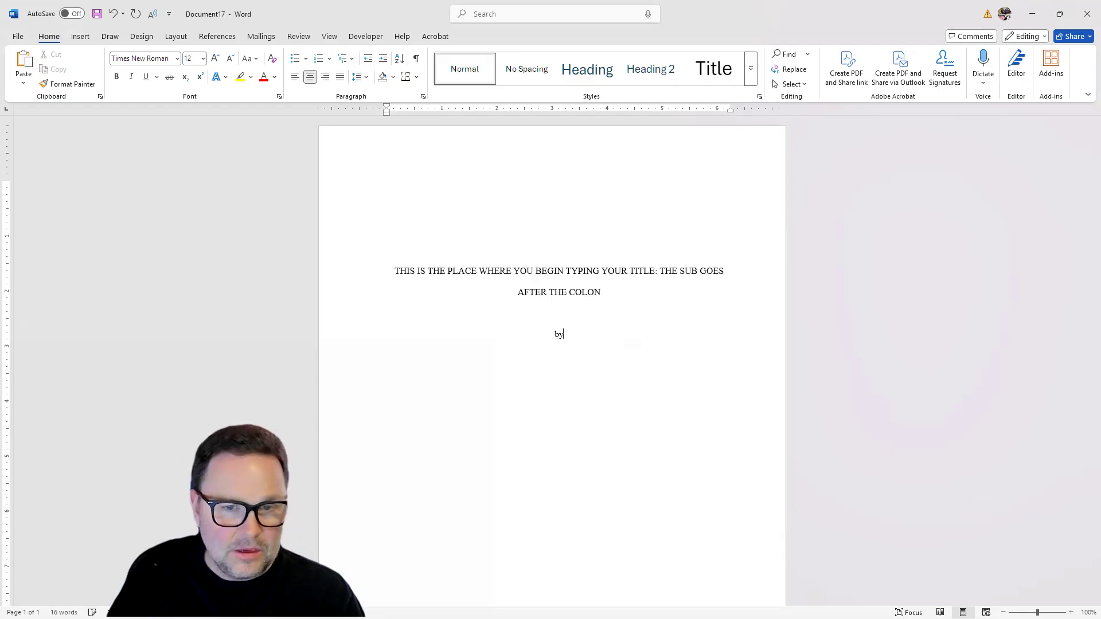
key("Return")
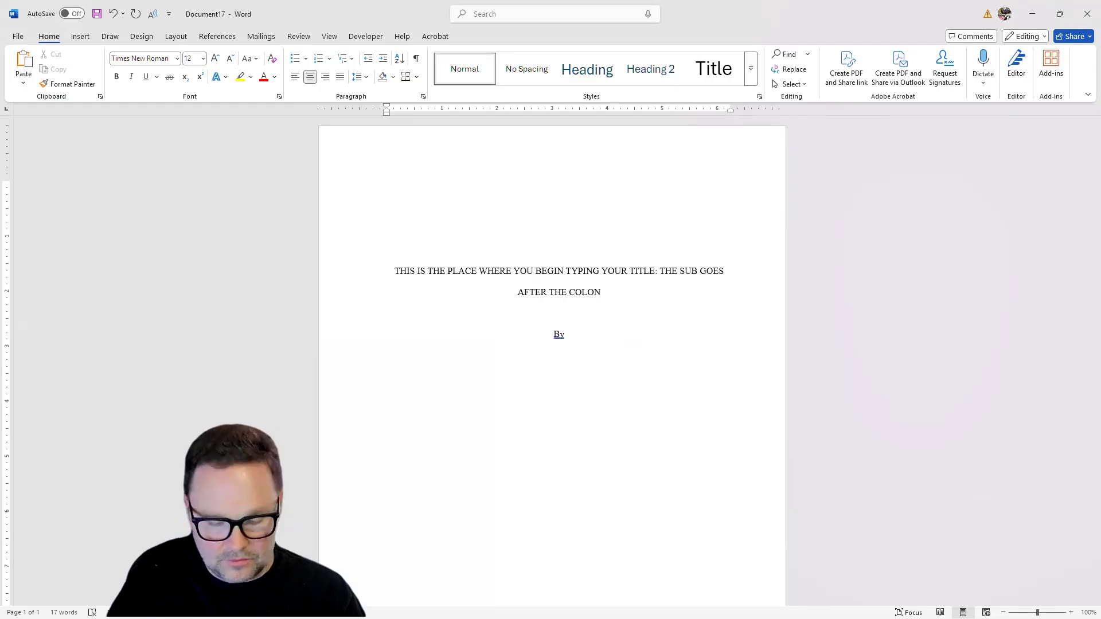
key("ctrl+z")
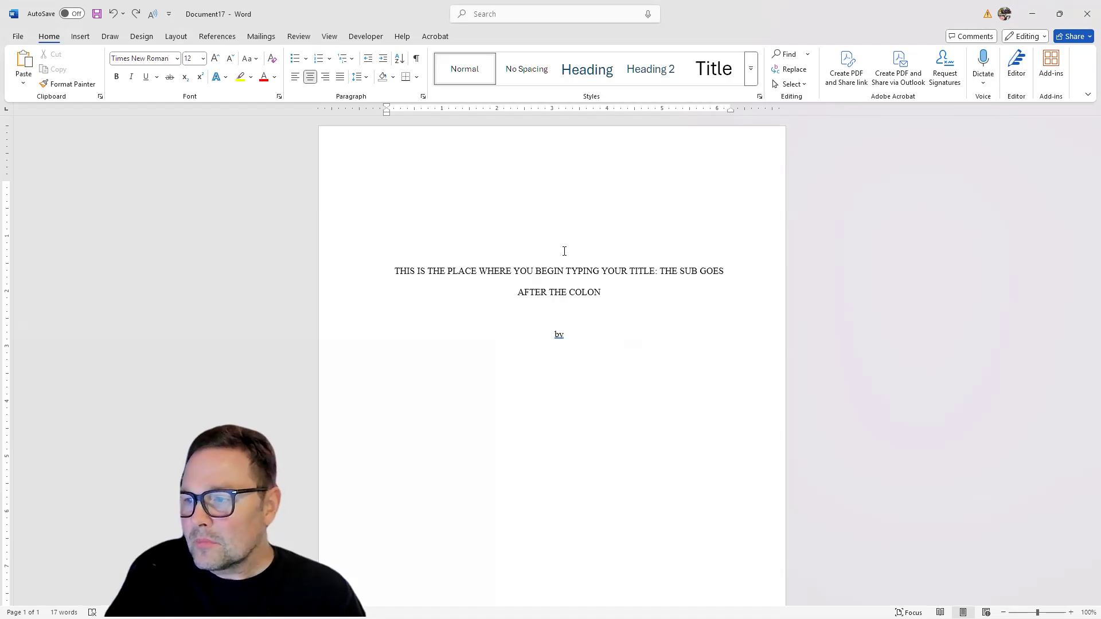
Enter the author placeholder "FIRST LASTNAME" under "by", and "A MASTER'S RESEARCH REPORT" after two blank lines.
type("FIR")
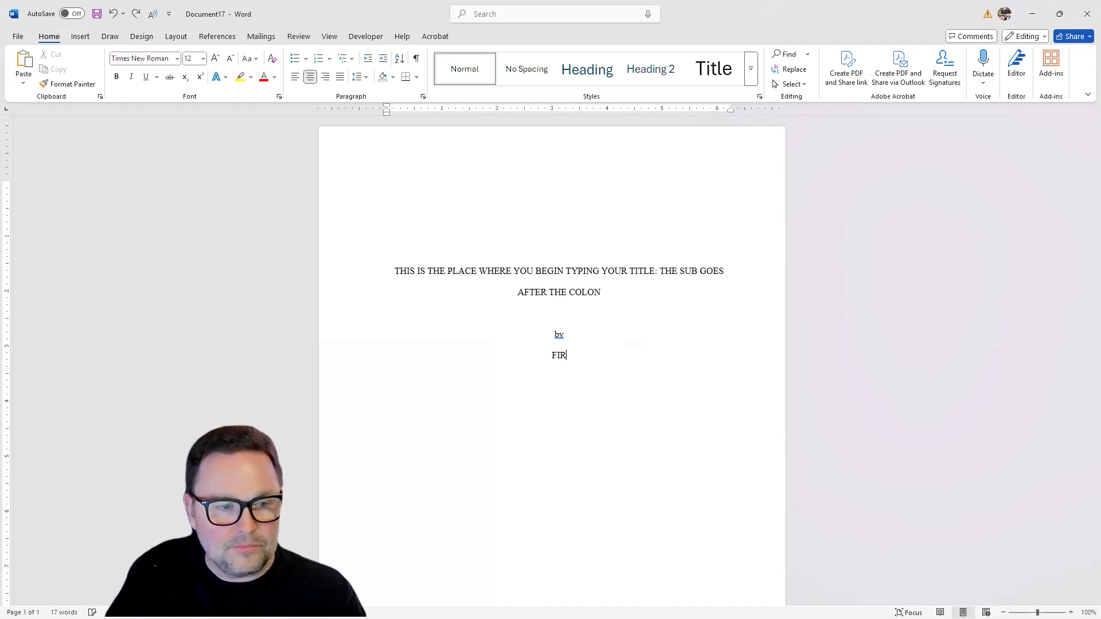
type("ST LASTNAME")
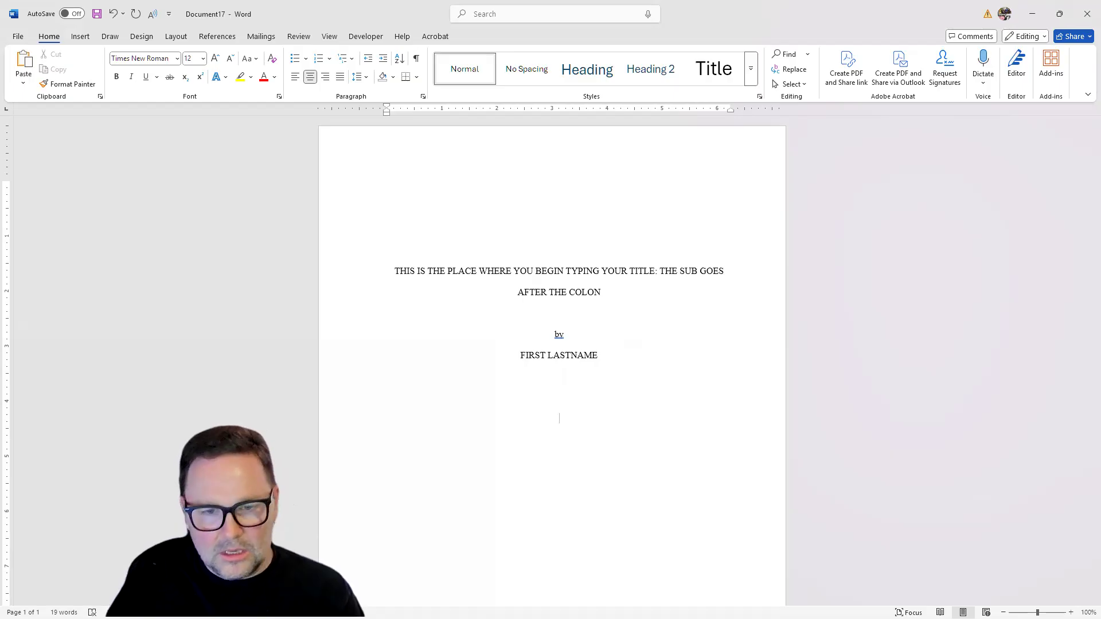
type("A MASTER'")
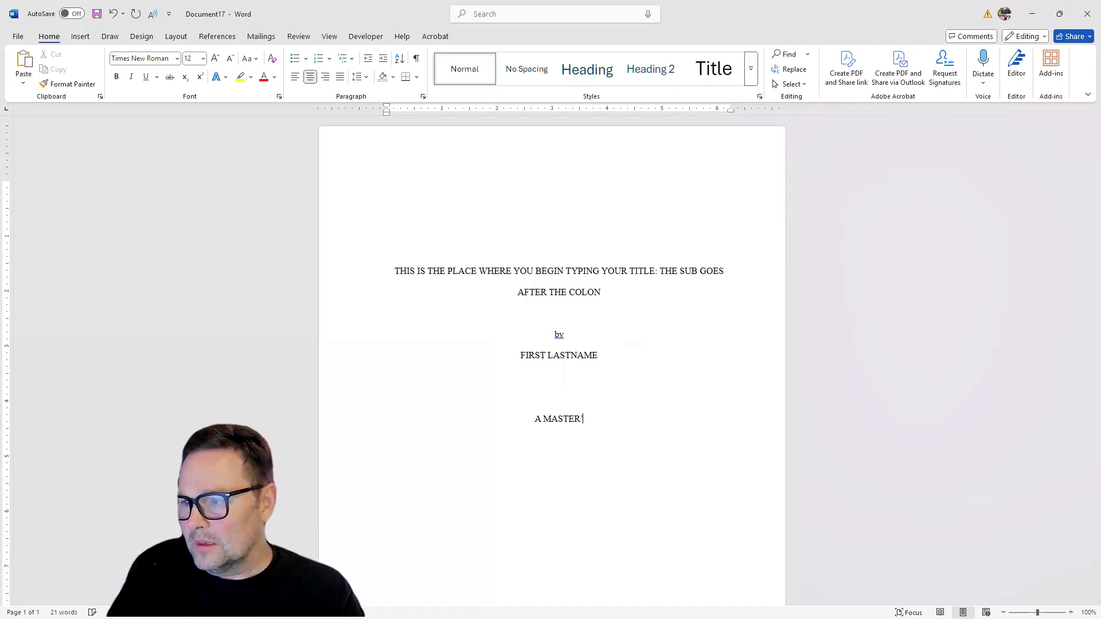
type("S RESEARCH REPORT")
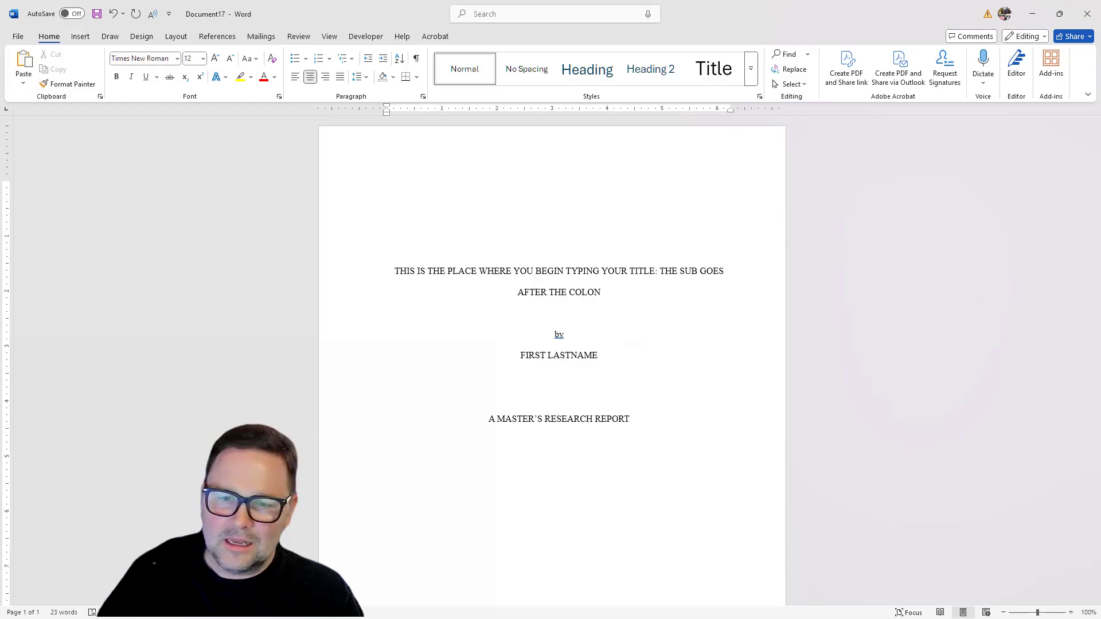
Two blank lines below "A MASTER'S RESEARCH REPORT", enter the line "Submitted in partial fulfillment of the requirements for the".
scroll(639, 290, "down", 5)
scroll(637, 293, "up", 2)
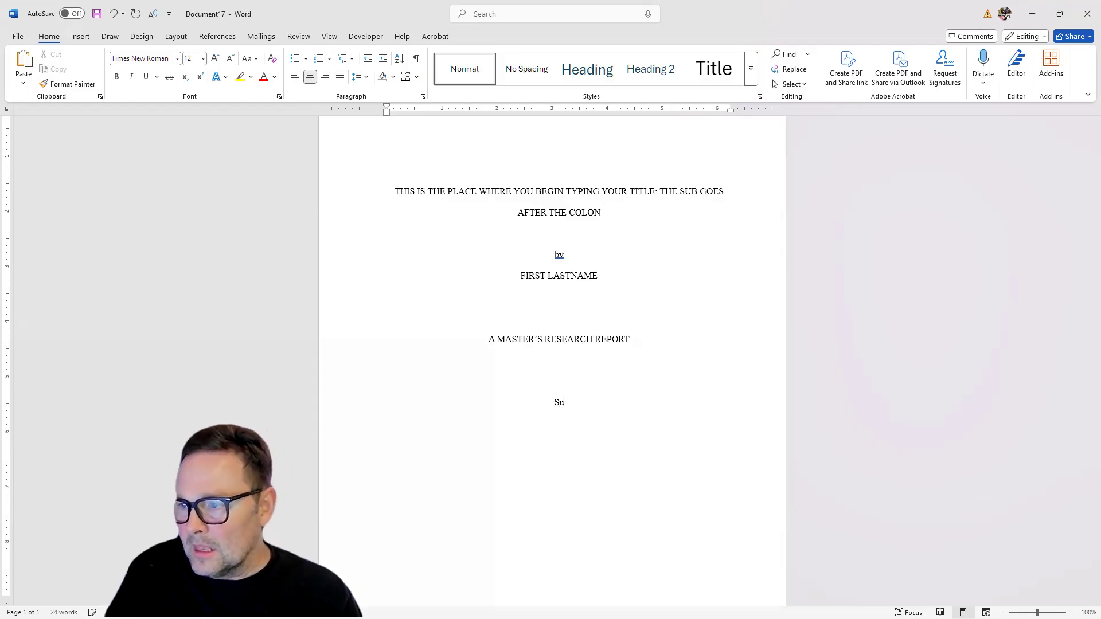
type("bmitted in partial ")
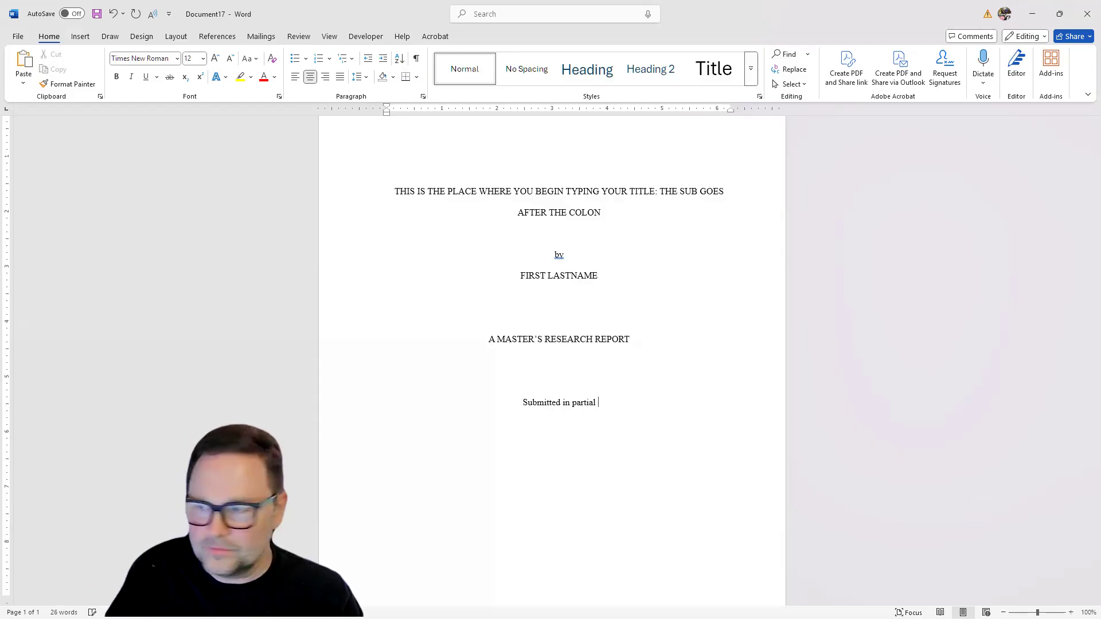
type("fulfil")
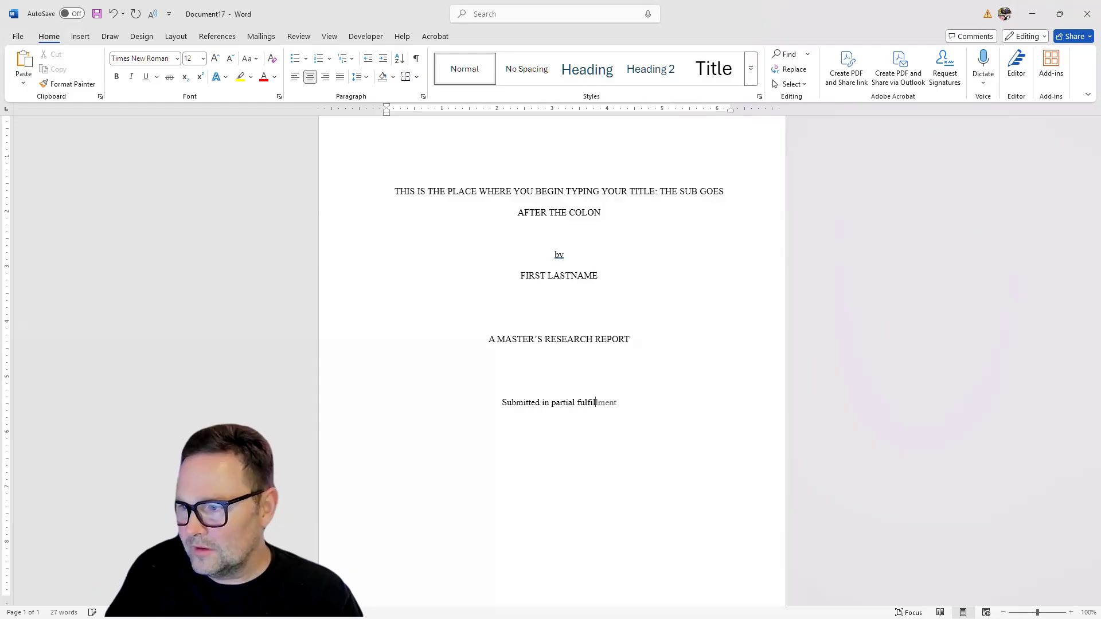
type("lment ")
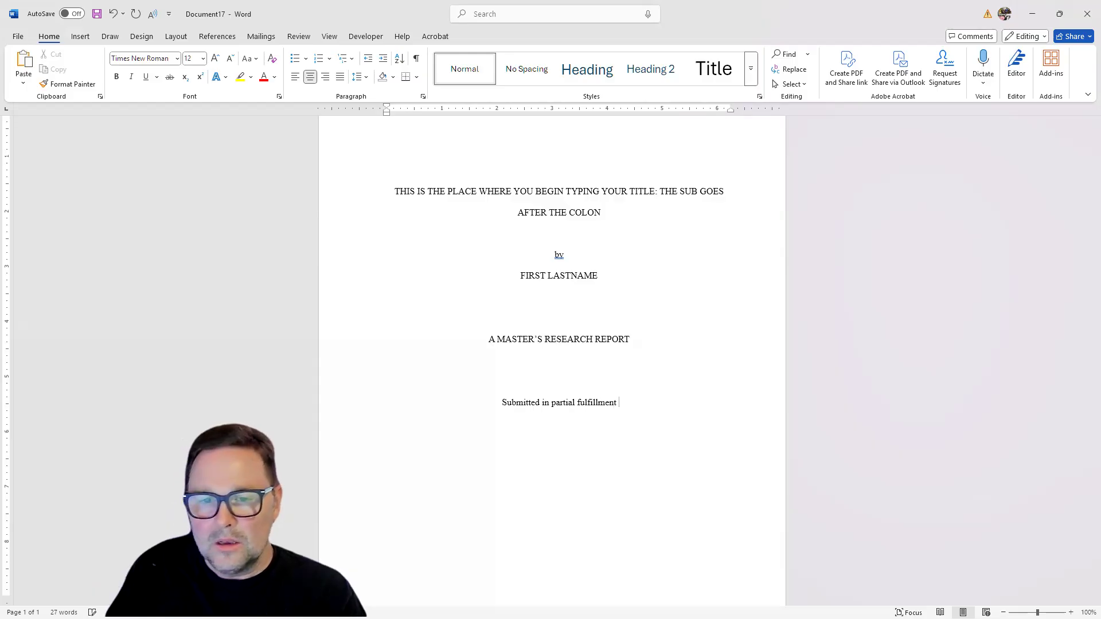
type("fo")
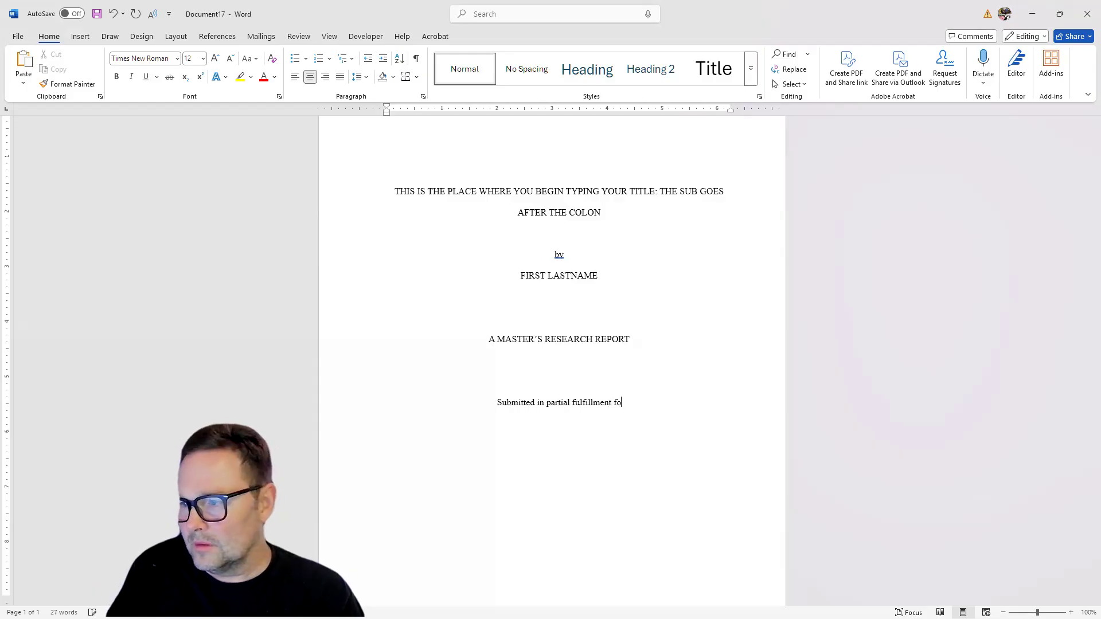
type("f the requ")
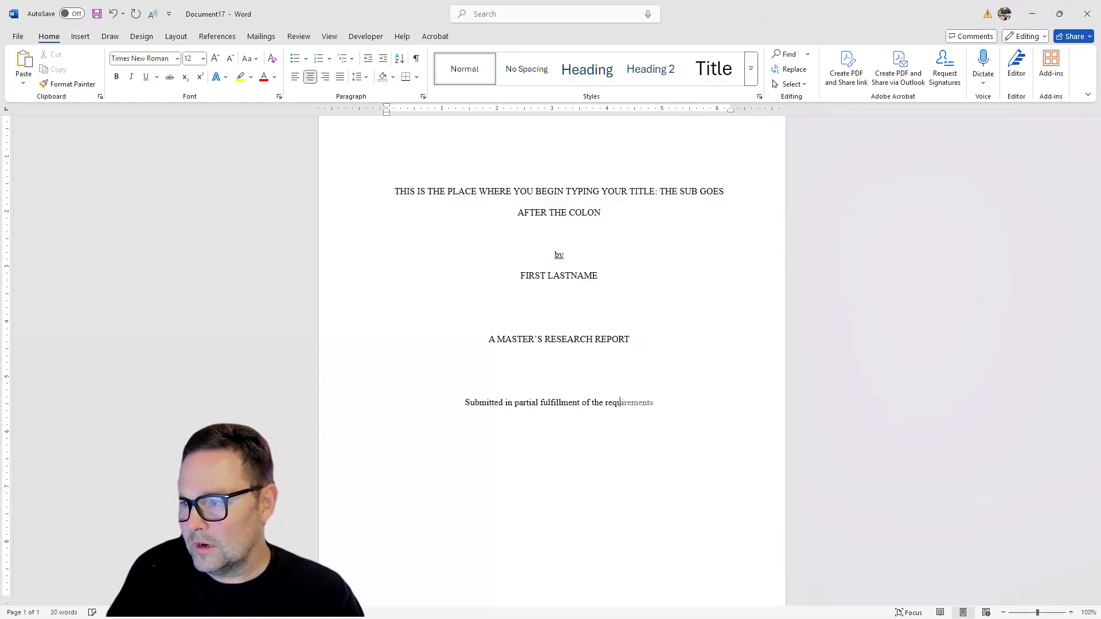
type("irements for the")
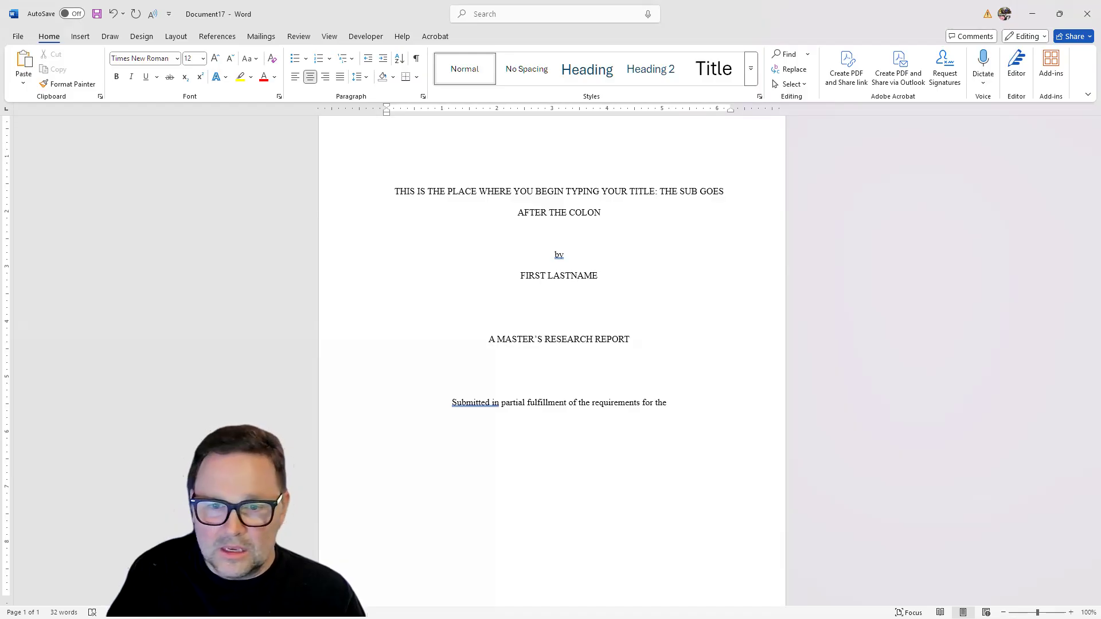
Add the line "degree of Master of Arts/Science in Major" directly below, undoing the automatic capitalization to keep "degree" lowercase.
type("degre")
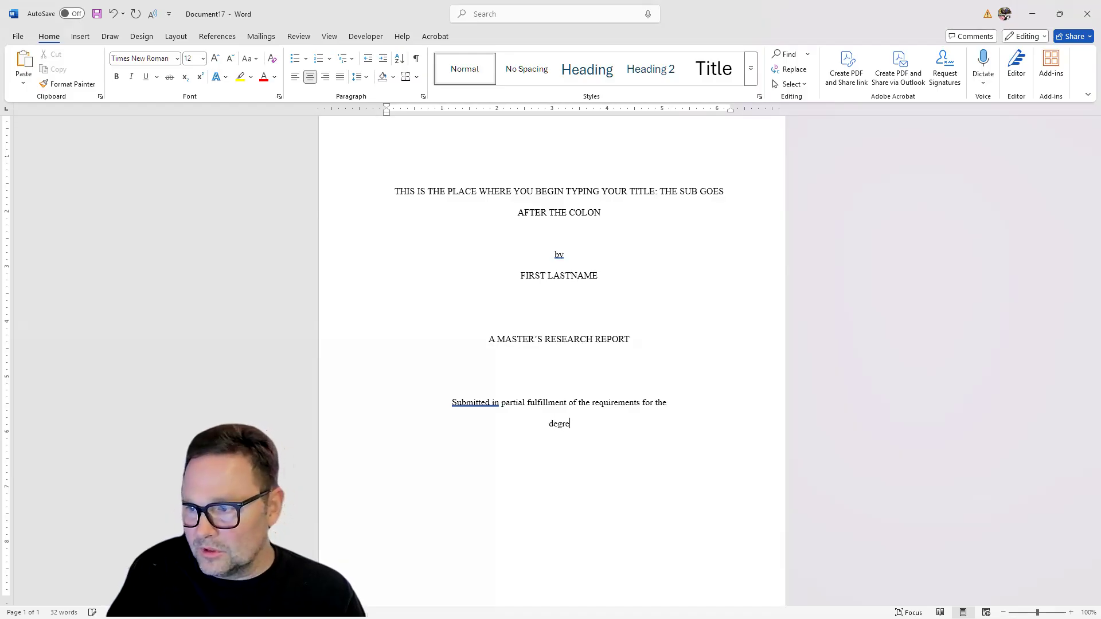
type("e of")
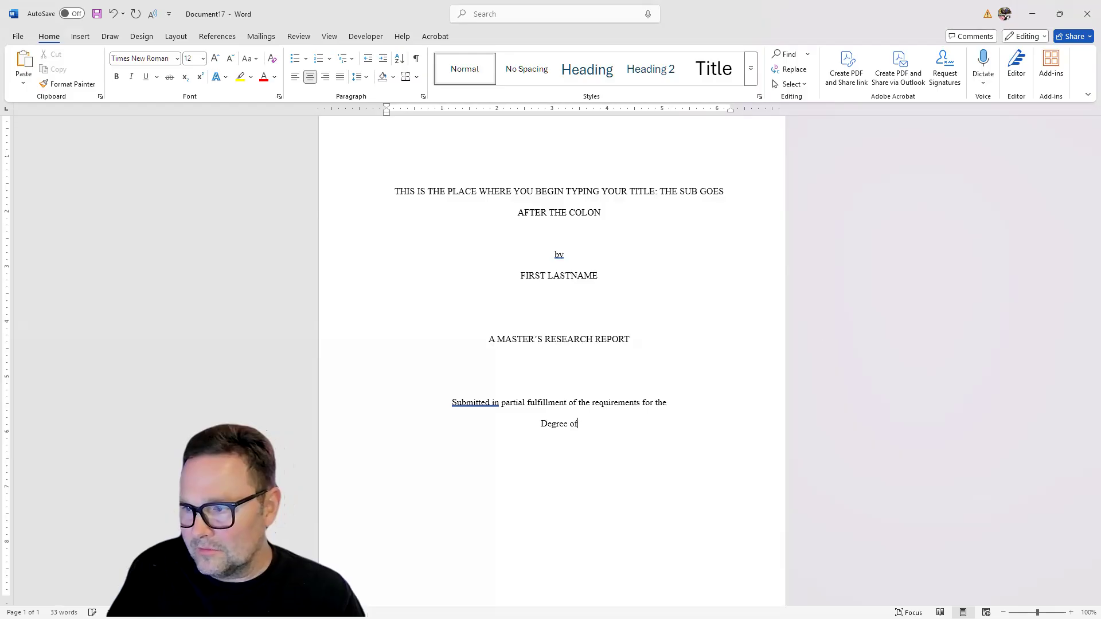
key("ctrl+z")
key("ctrl+z")
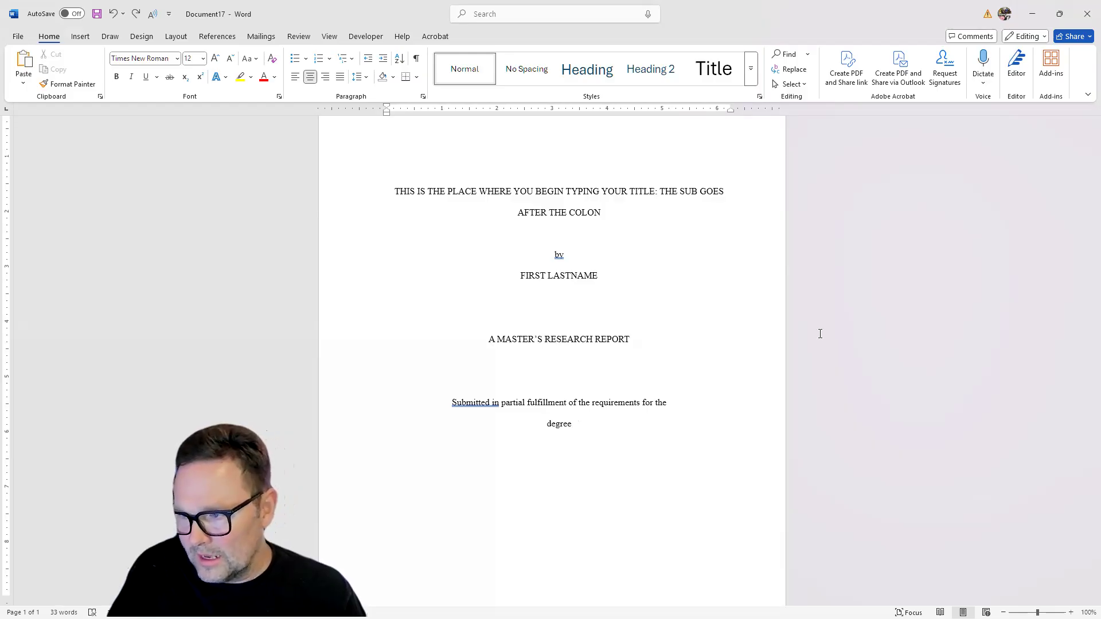
type("of ")
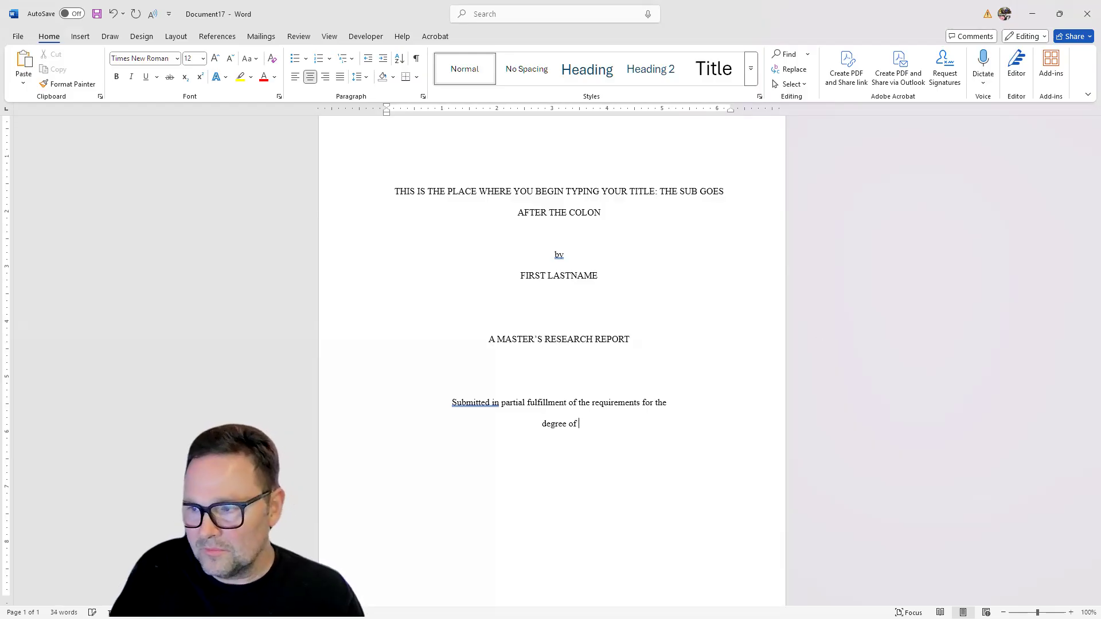
type("Master")
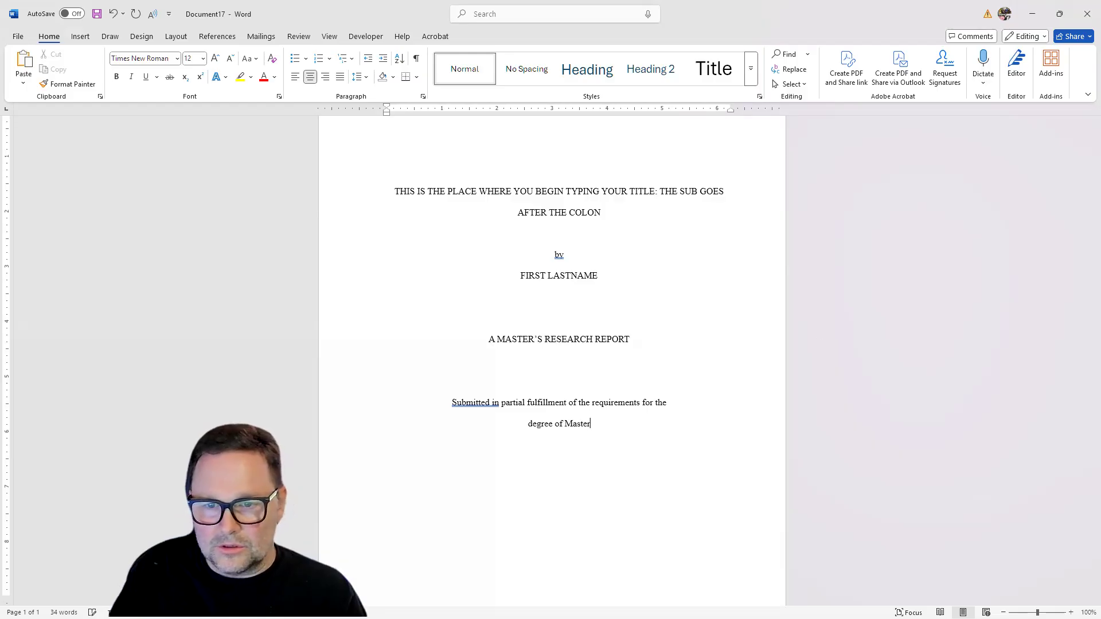
type(" of Science")
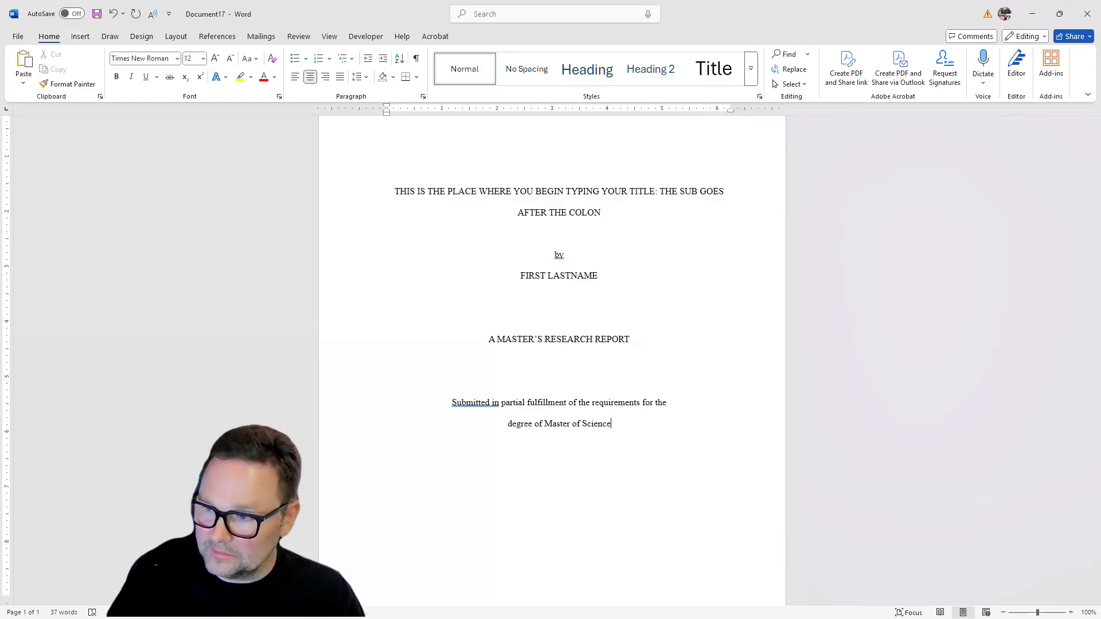
type("Arts/")
left_click(644, 424)
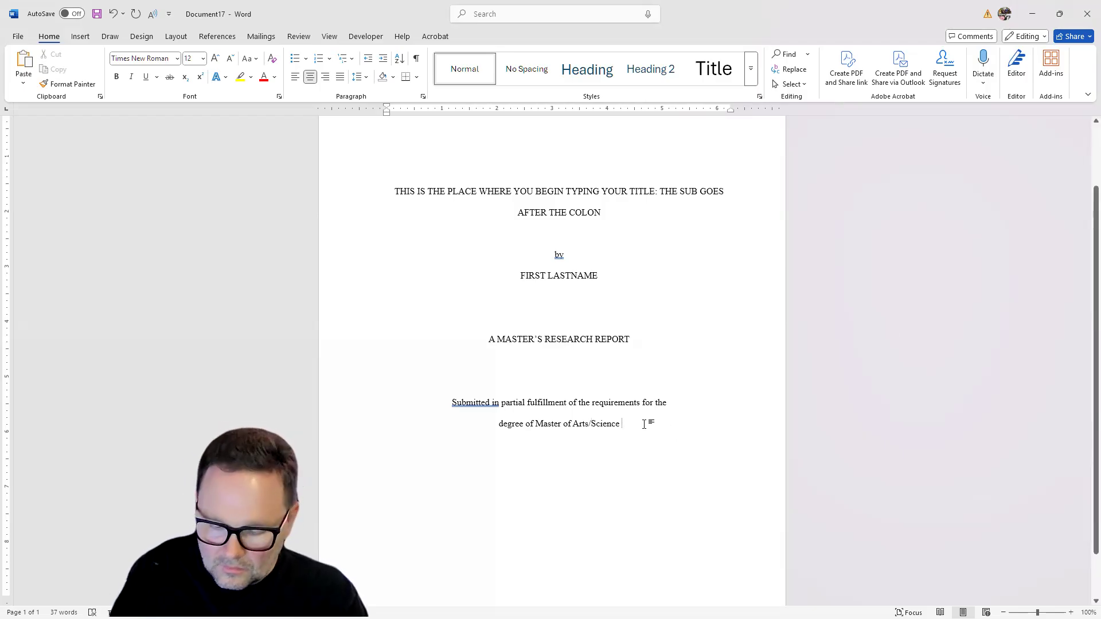
type("in ")
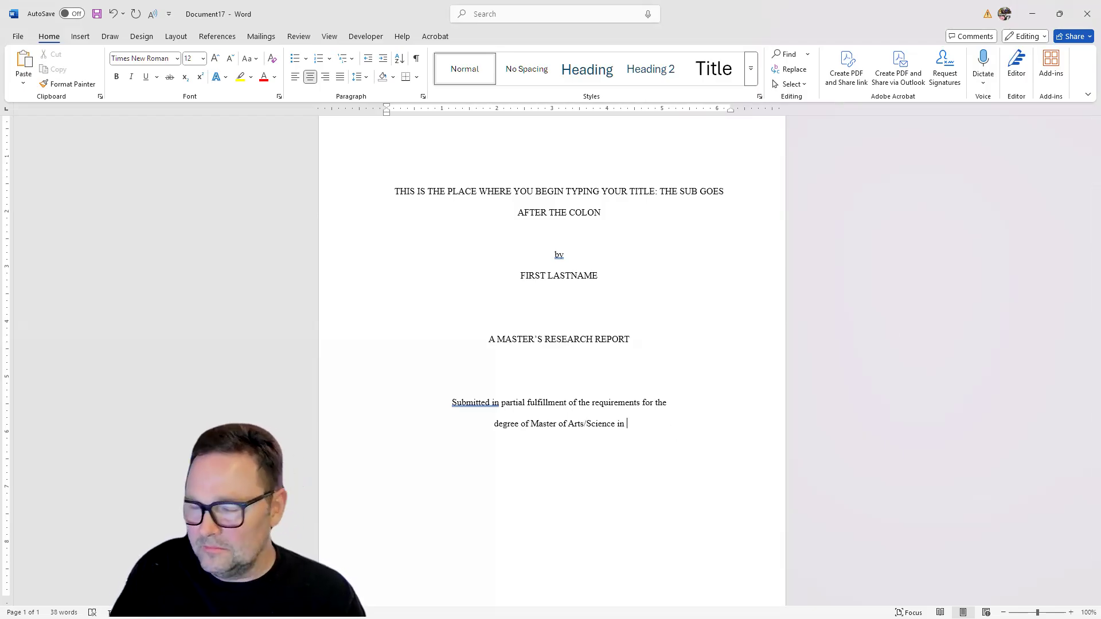
type("Major")
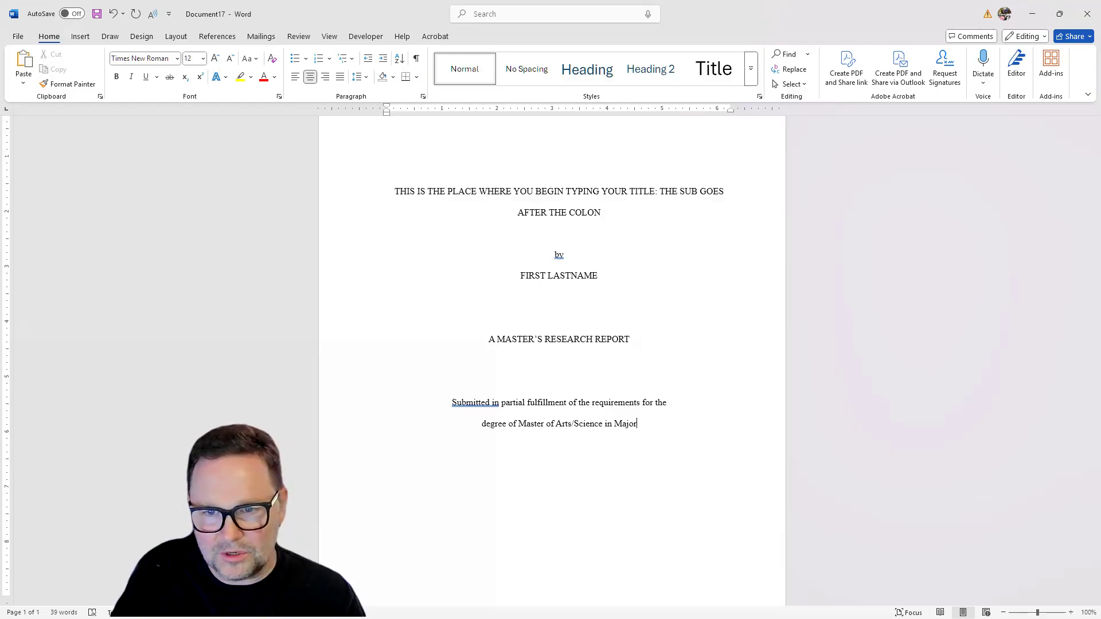
Add the line "in the Department of Home_Department" directly below the degree line.
key("Return")
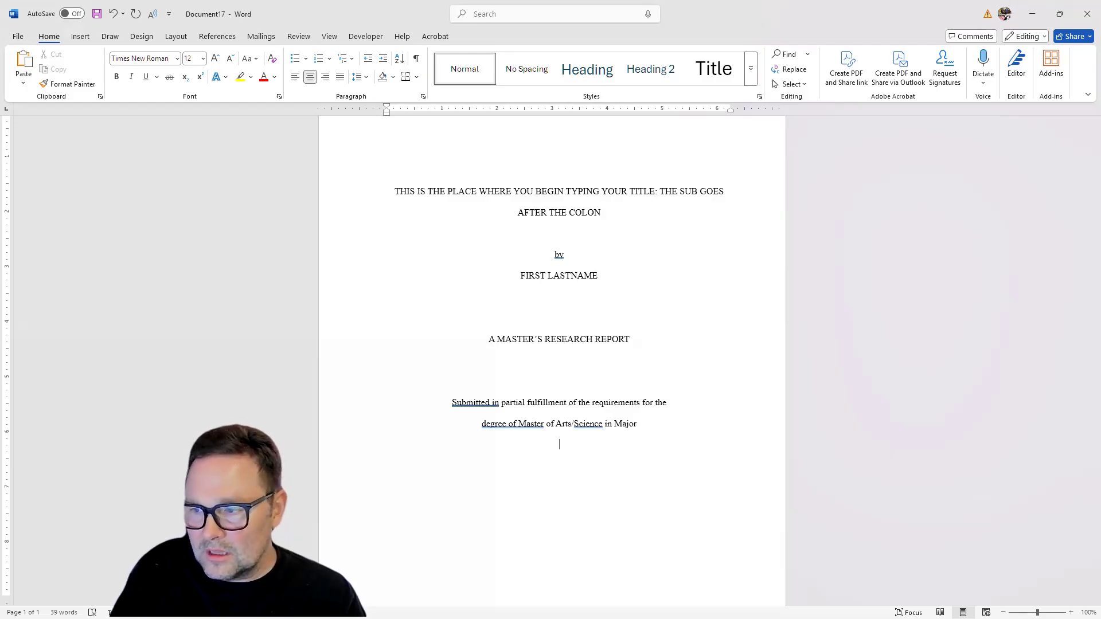
type("in the Department ")
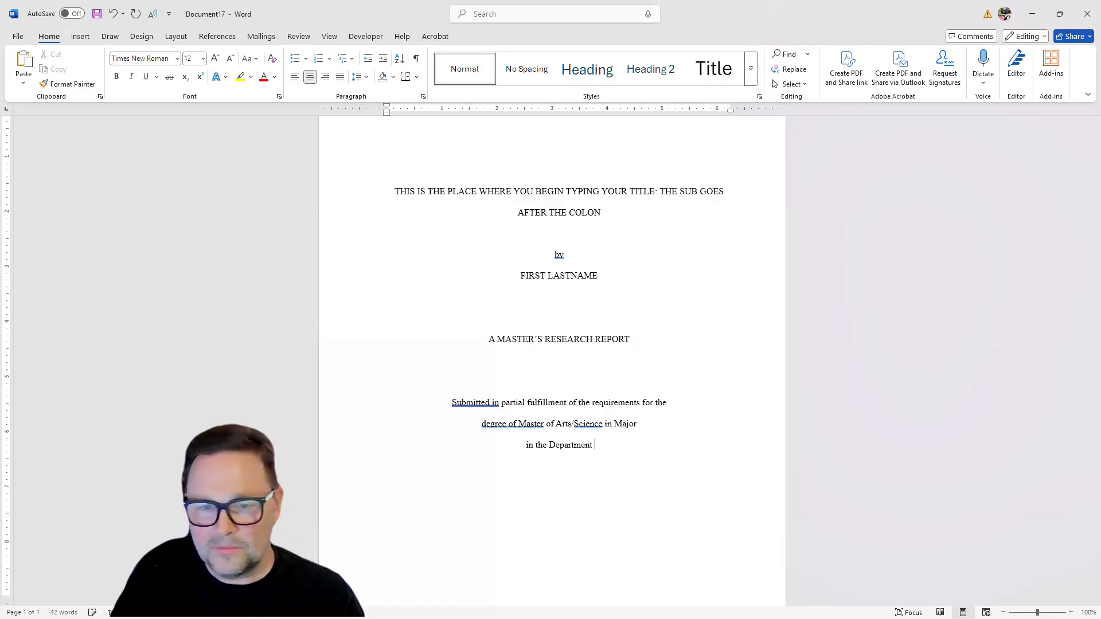
type("of")
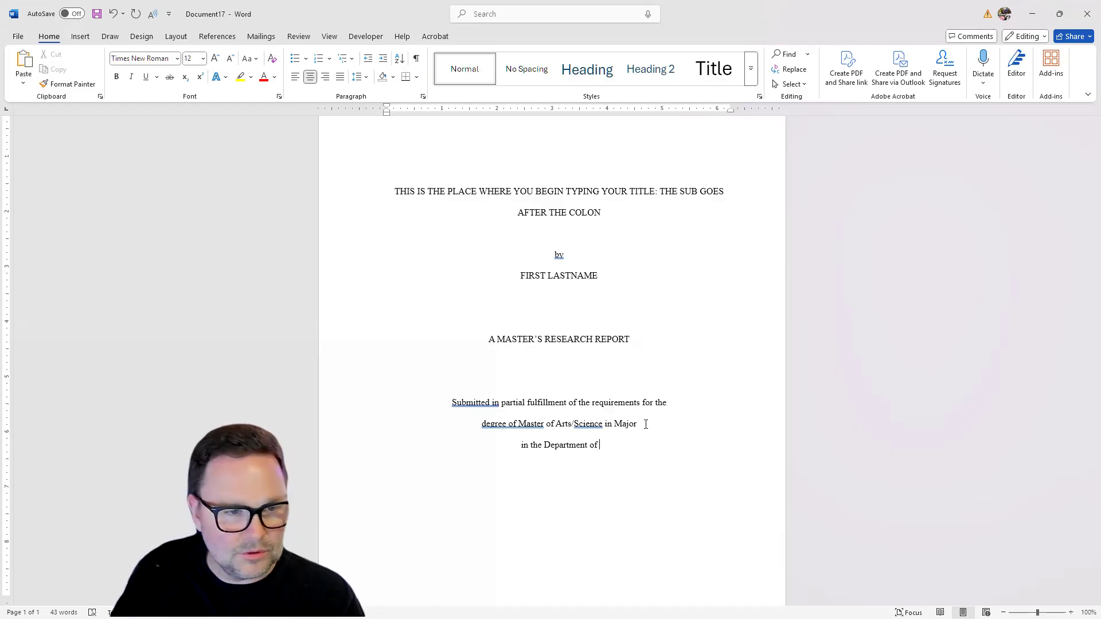
type(" HOM")
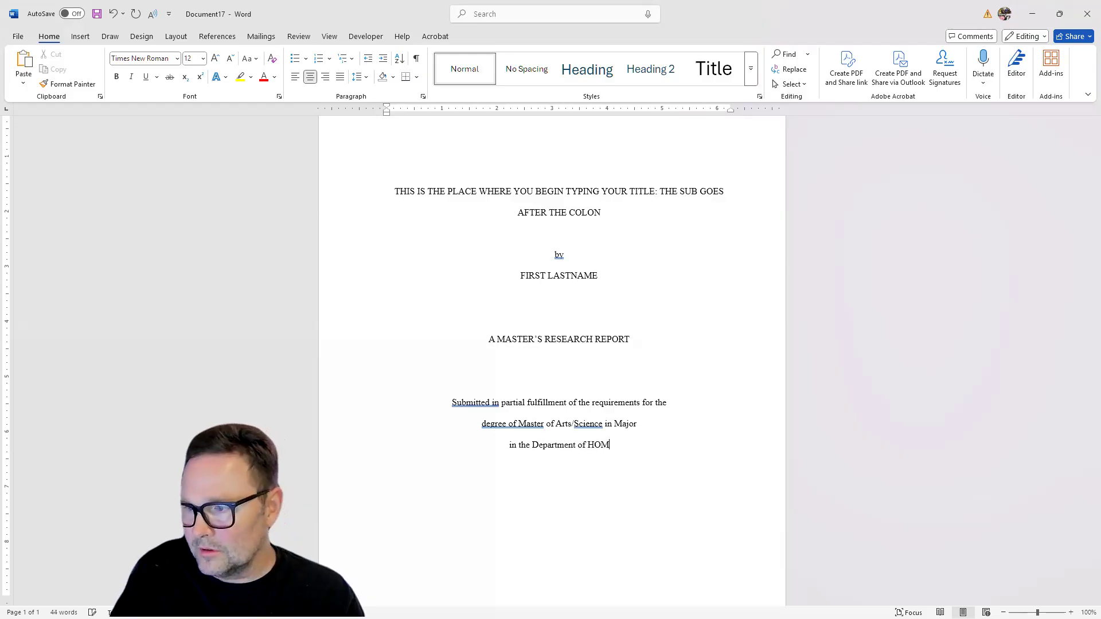
key("BackSpace")
key("BackSpace")
type("ome-")
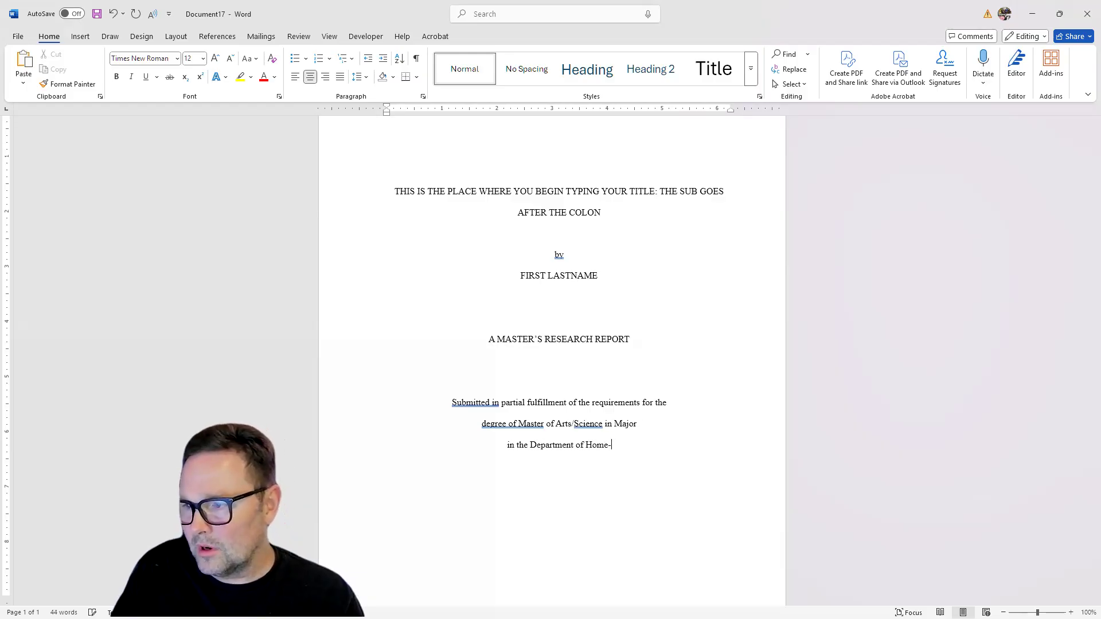
key("BackSpace")
type("_")
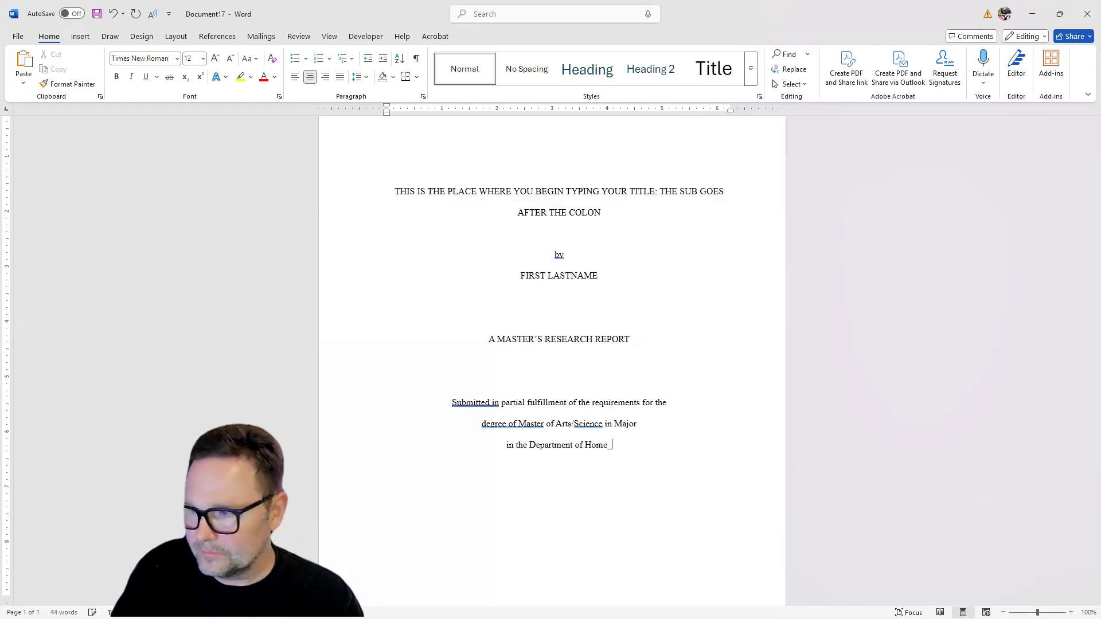
type("Department")
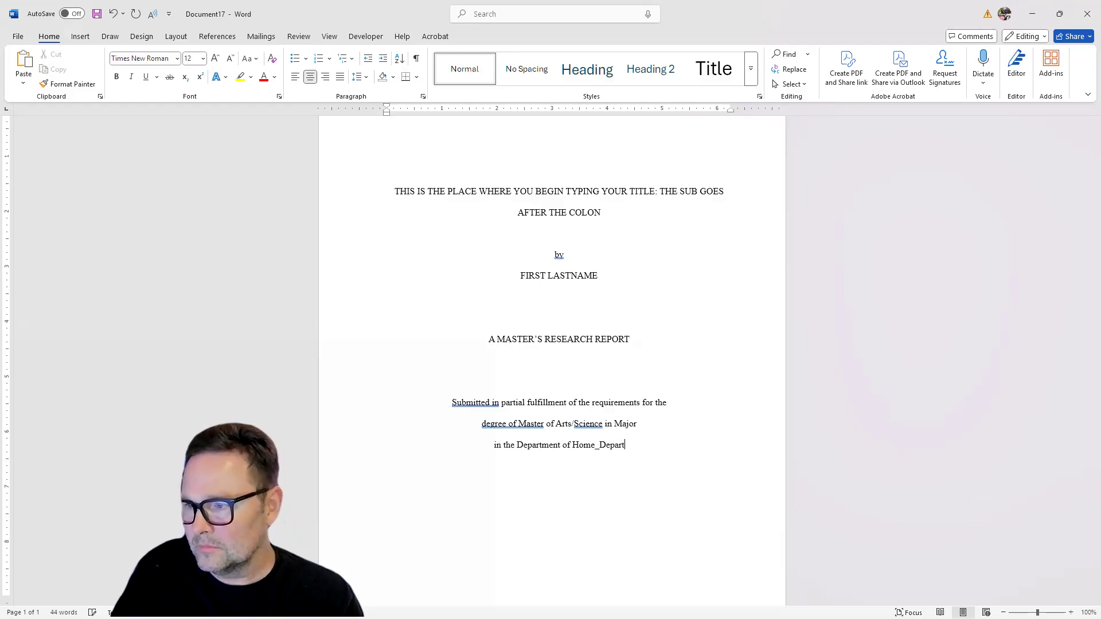
Add the line "in the School of Graduate Studies" directly below the department line.
key("Return")
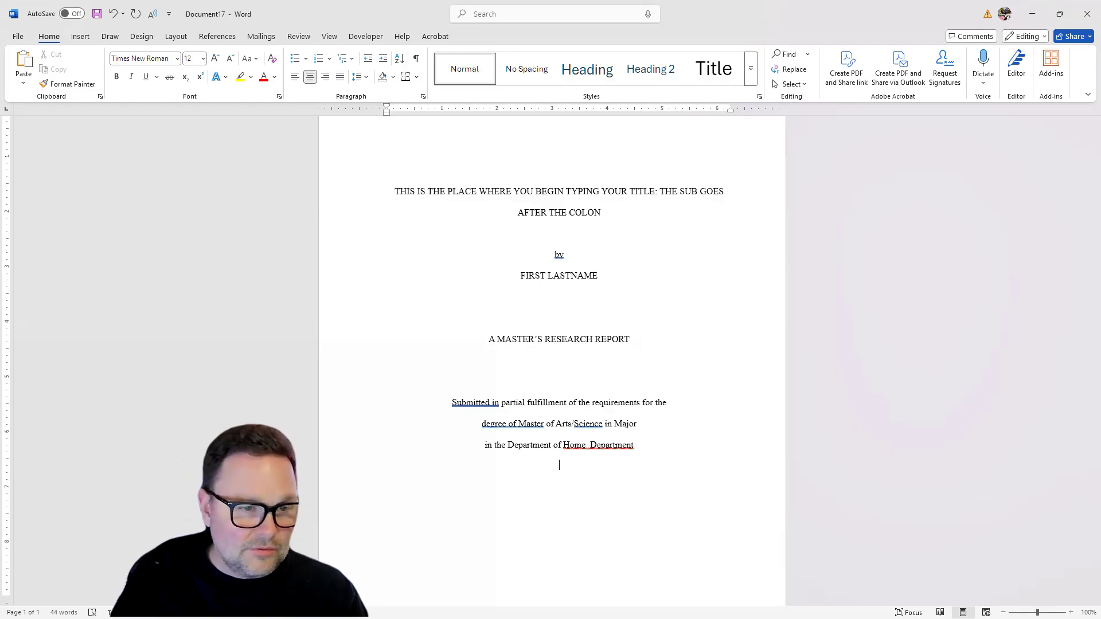
type("in the School ")
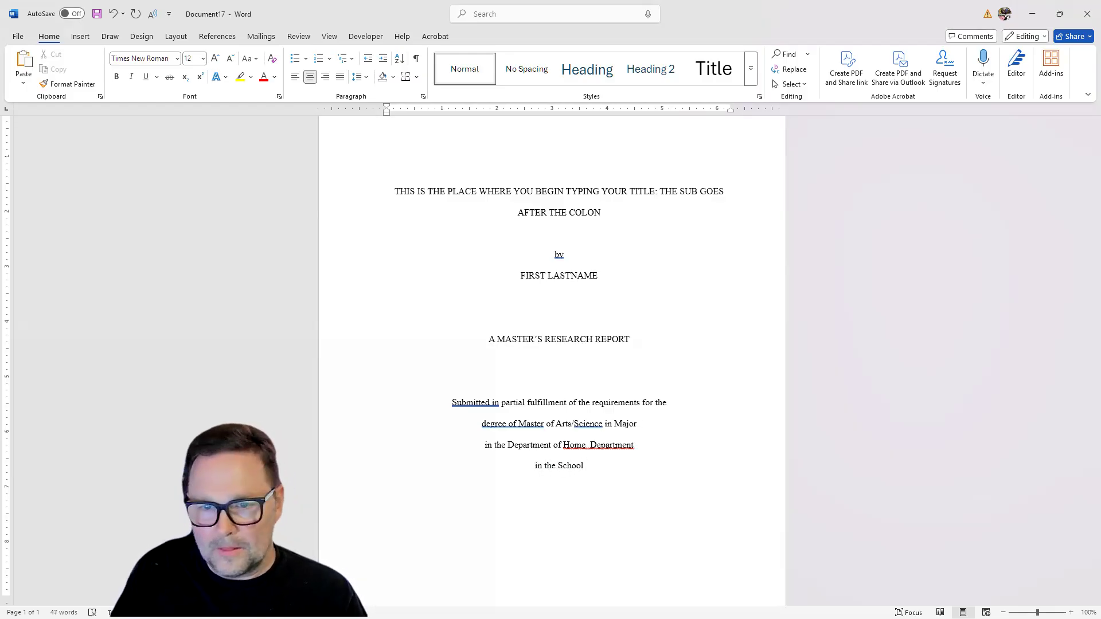
type("of")
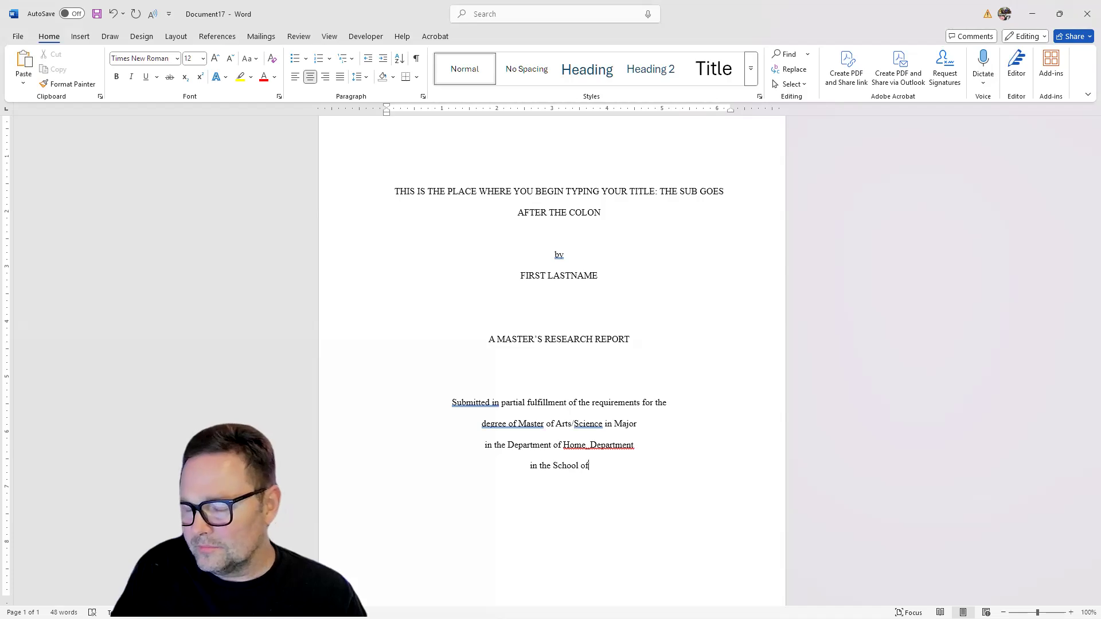
type(" Gradua")
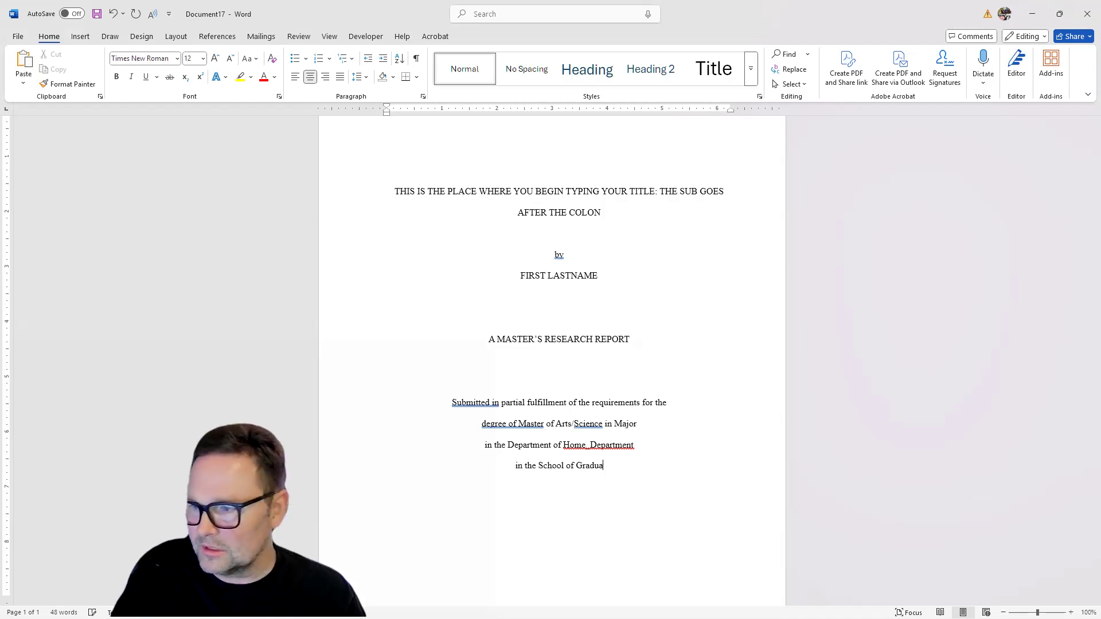
type("te Studies")
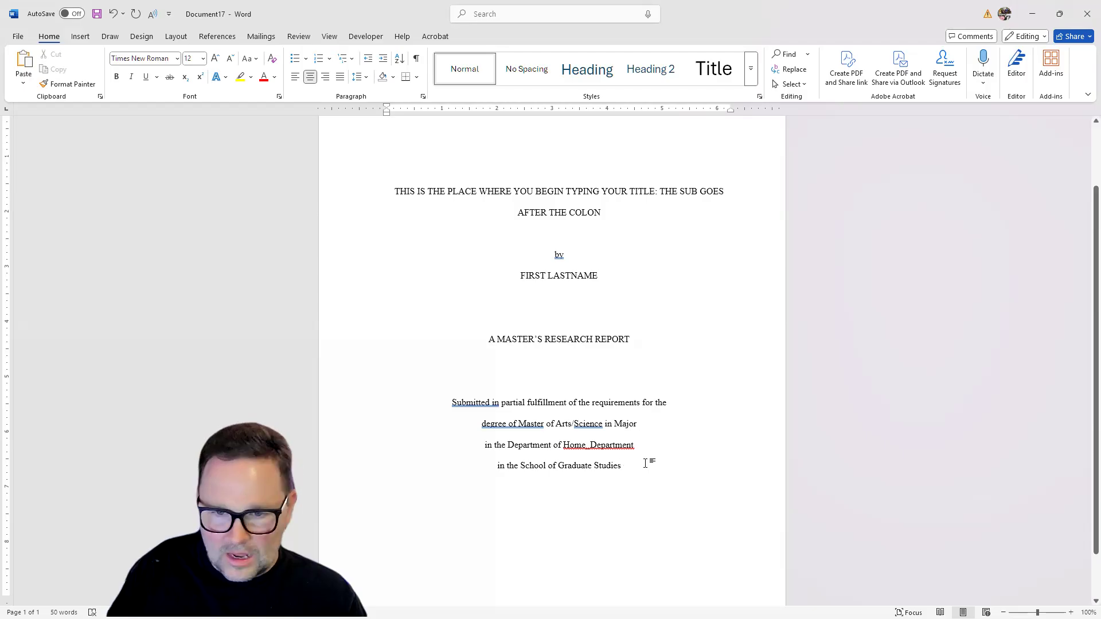
After two blank lines, enter "Alabama A&M University" with "Normal, Alabama" on the line below.
key("Return")
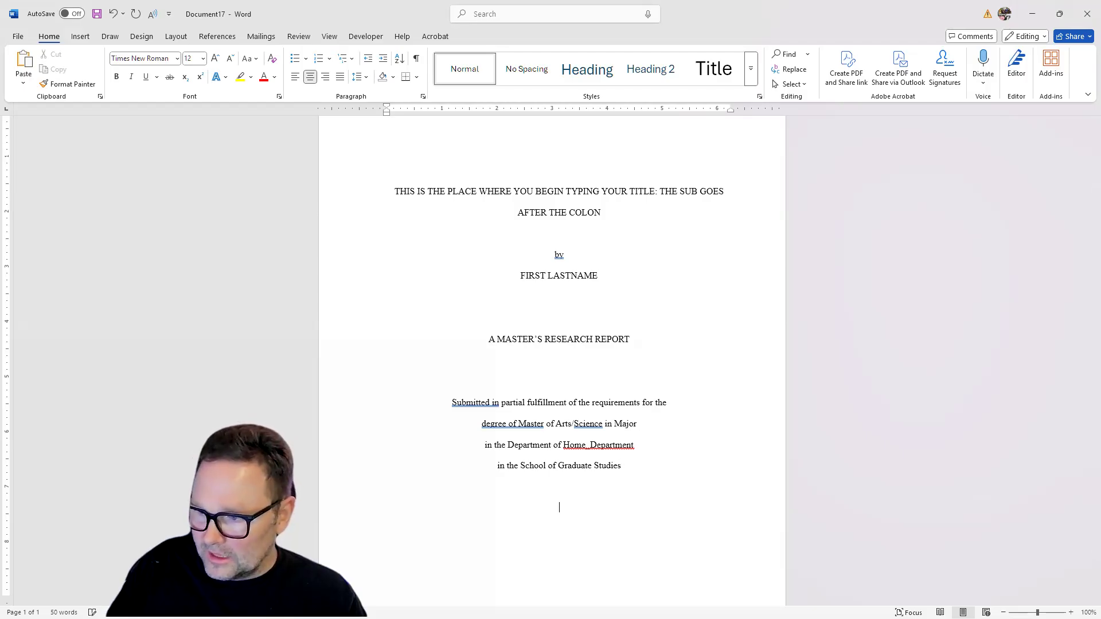
type("A:")
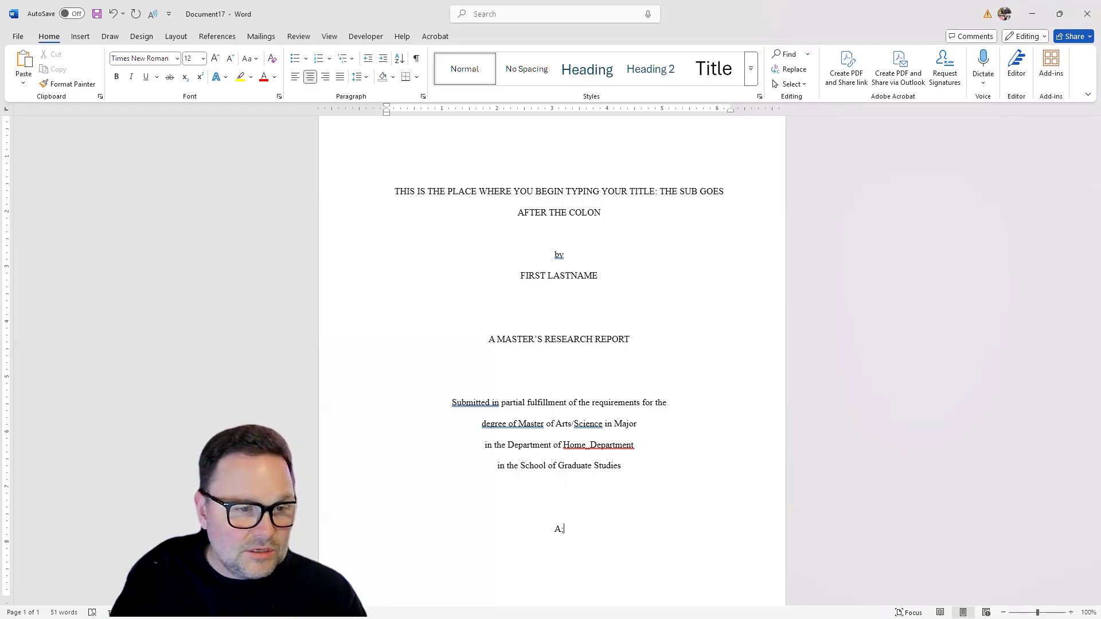
key("BackSpace")
type("l")
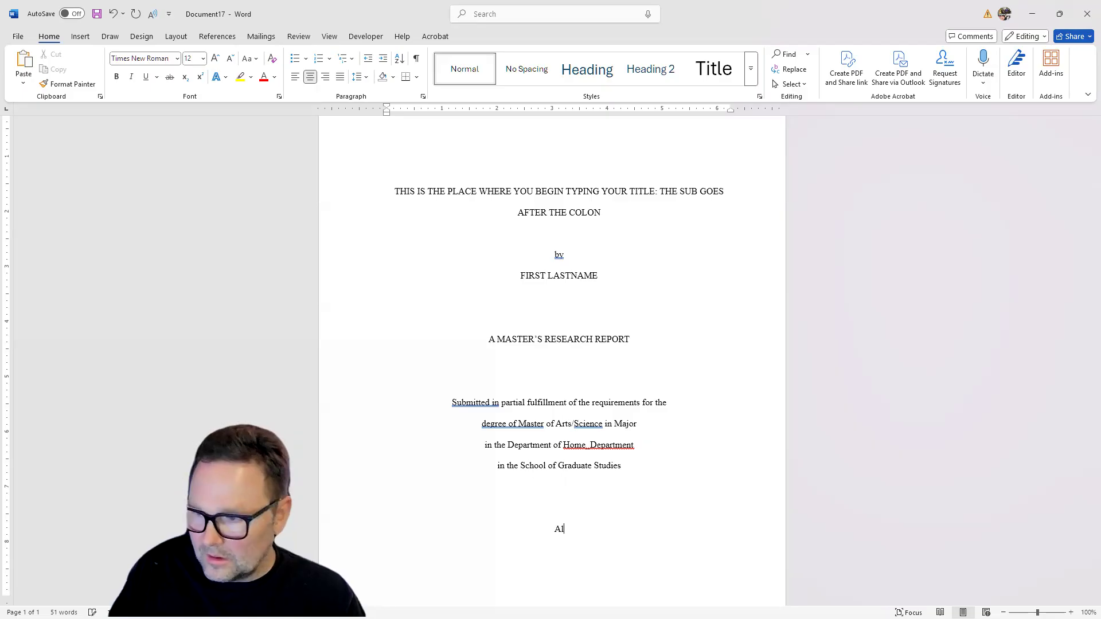
type("abama A")
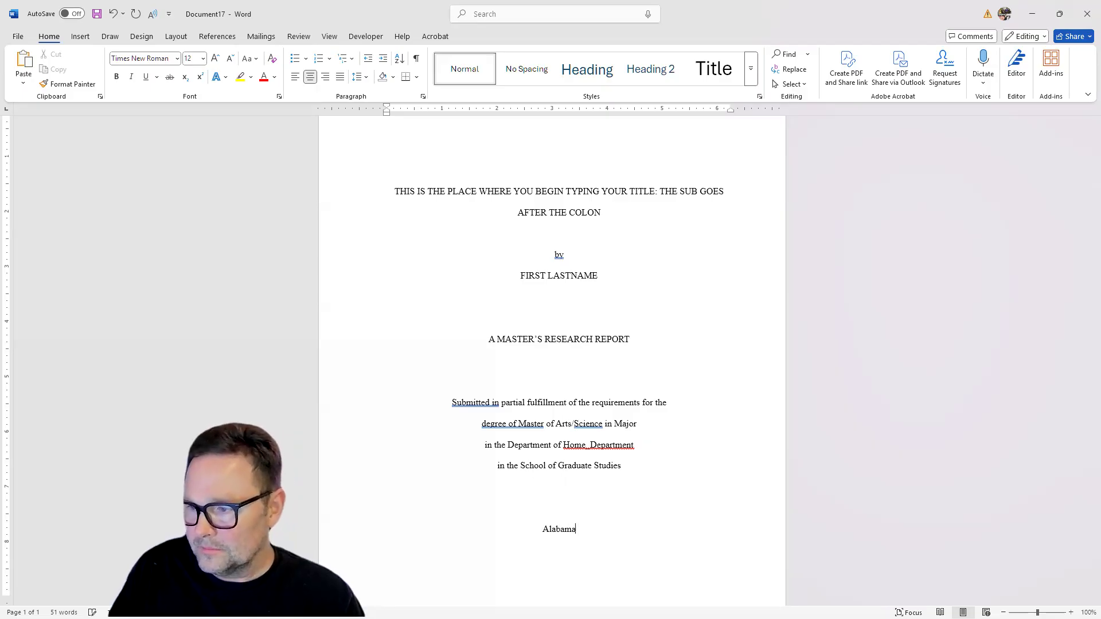
type("M University ")
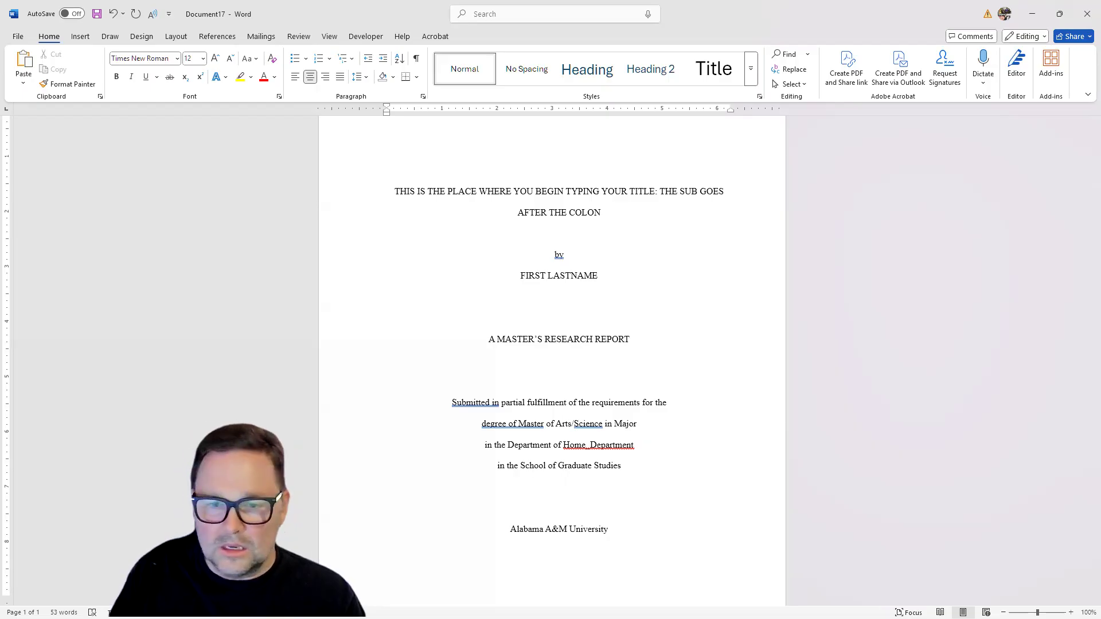
type("Norm")
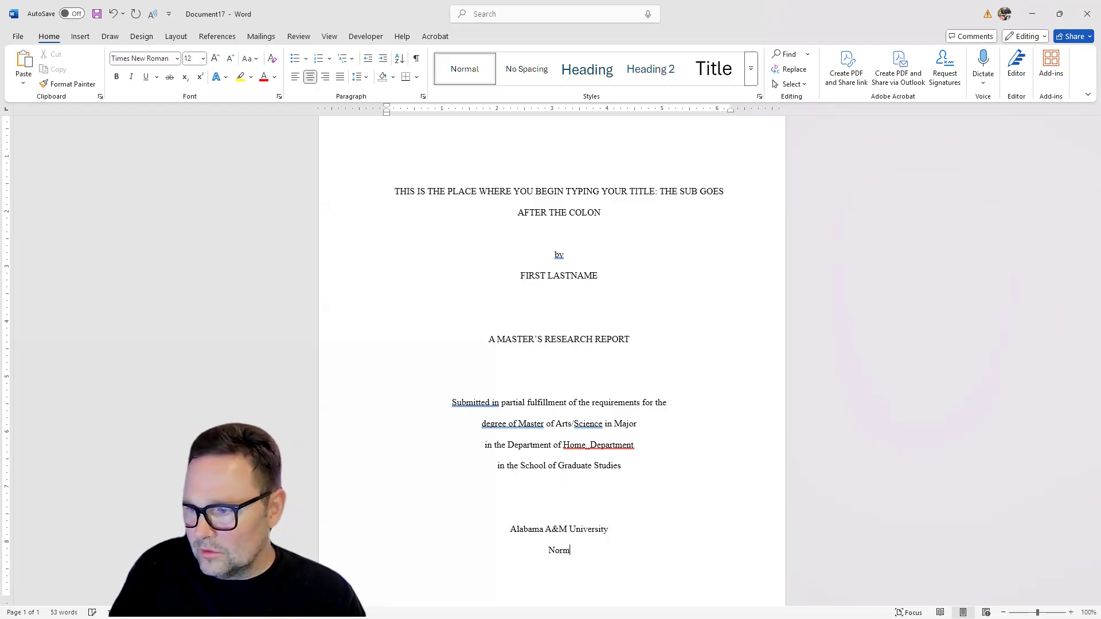
type("al, Alabama ")
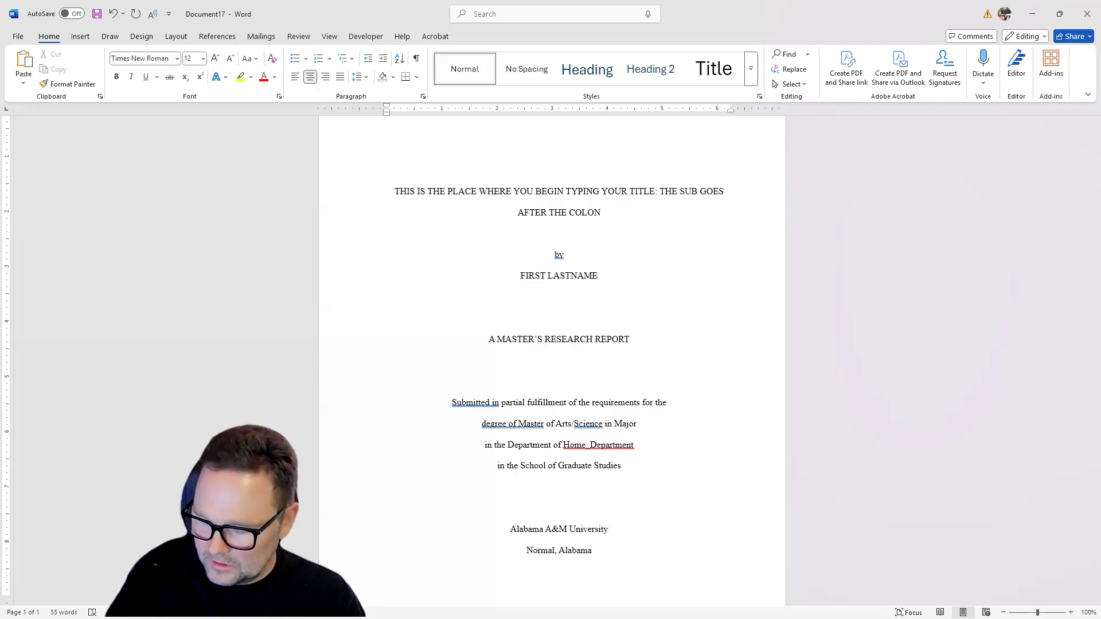
Enter "35762" on the line below "Normal, Alabama".
type("35762")
scroll(679, 426, "down", 2)
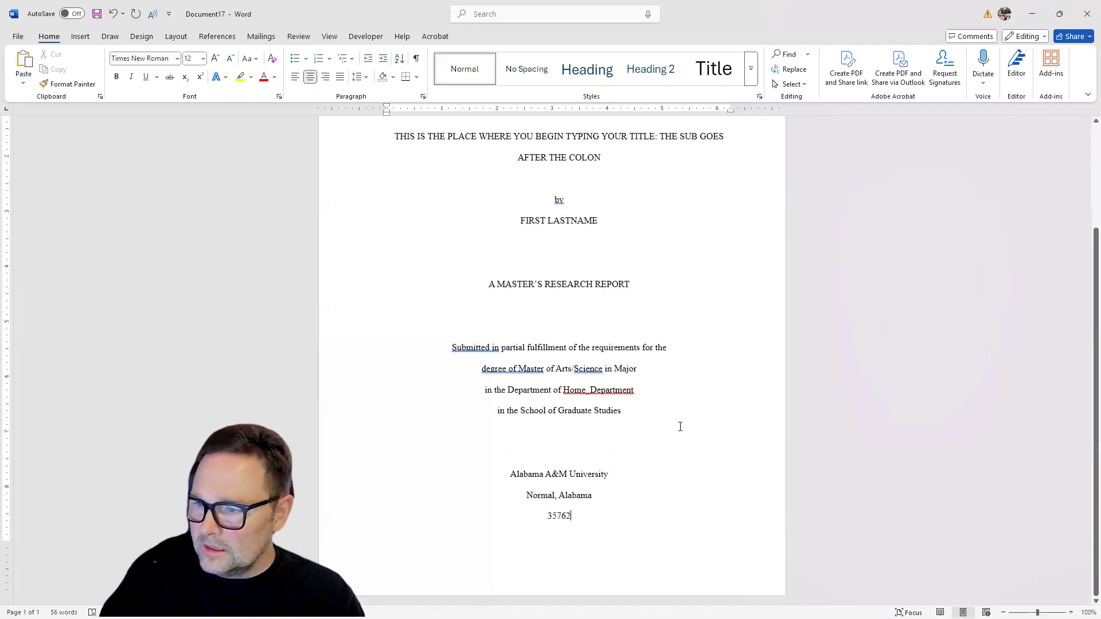
key("ctrl+Return")
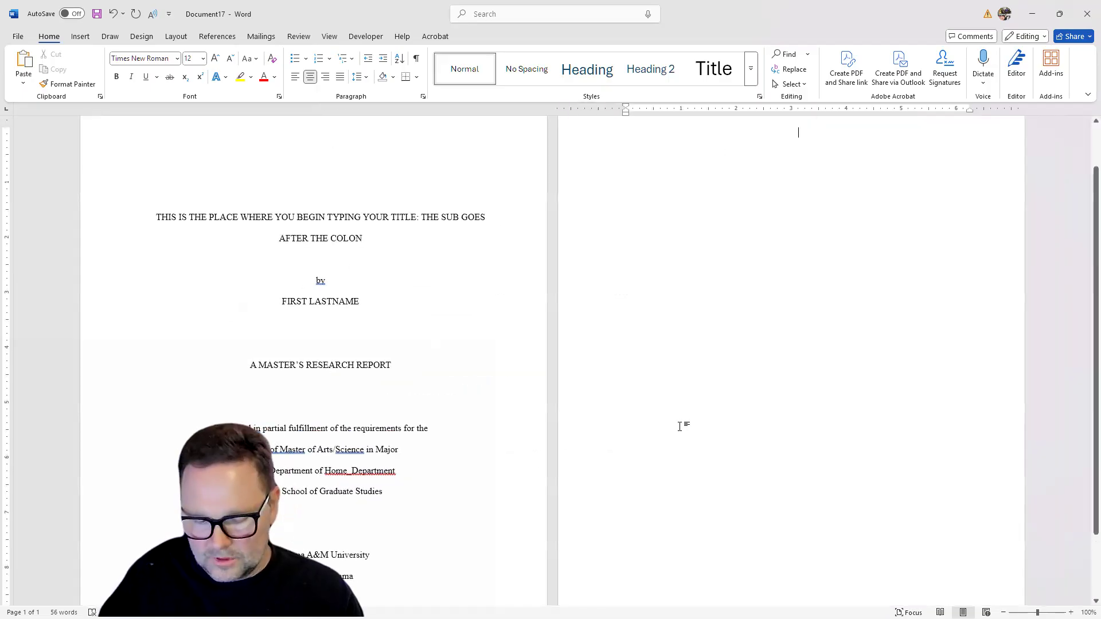
key("ctrl+z")
Show the paragraph marks and delete one of the blank lines above the title.
scroll(546, 371, "up", 2)
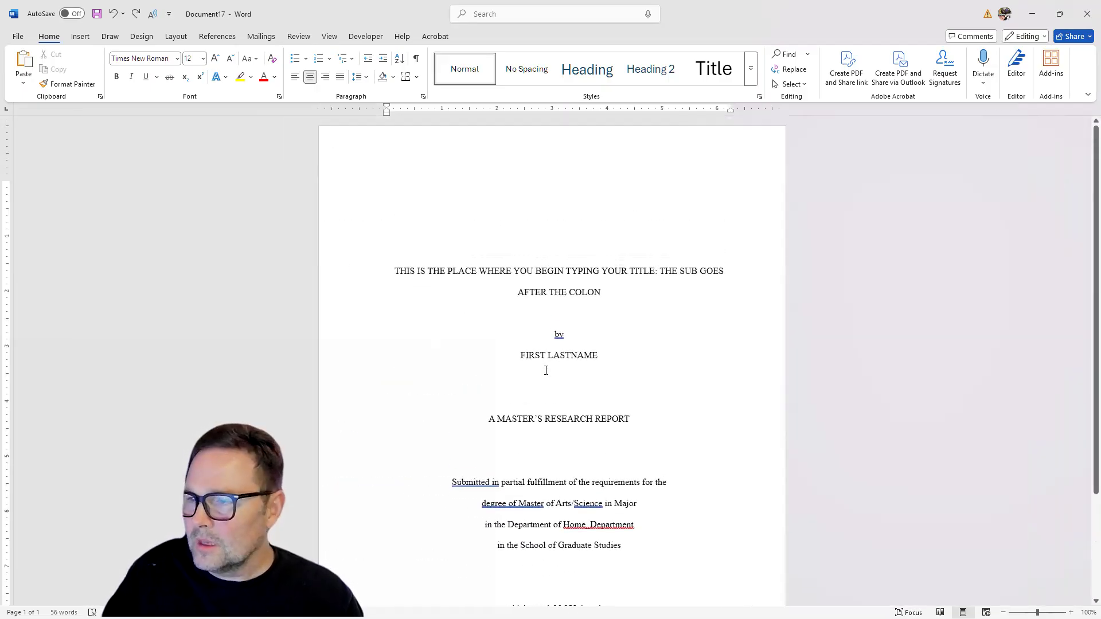
scroll(543, 370, "down", 1)
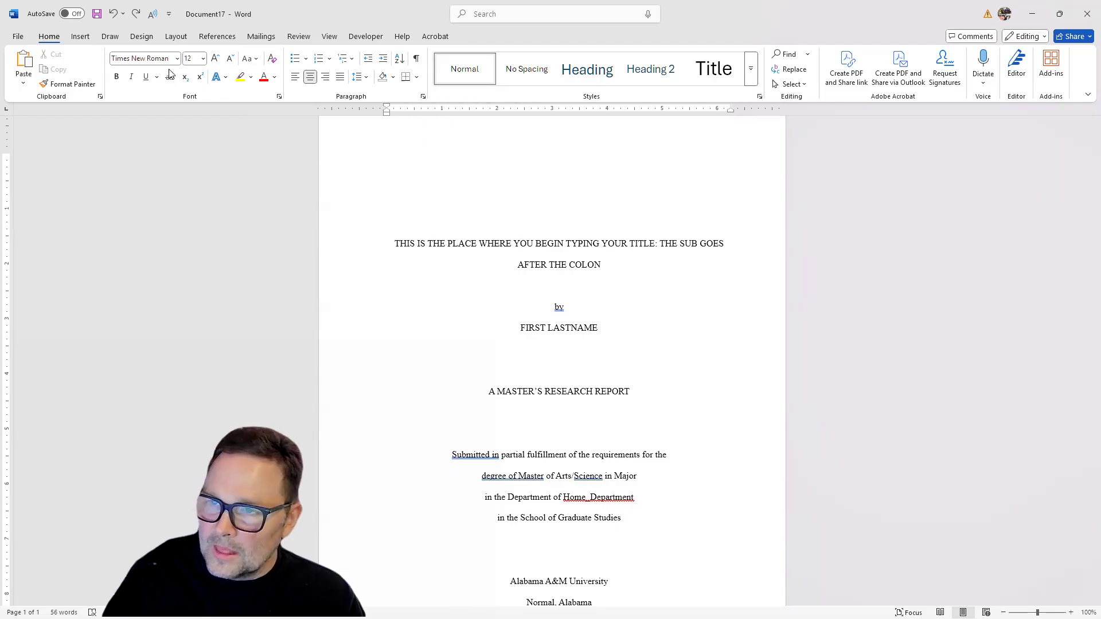
left_click(416, 59)
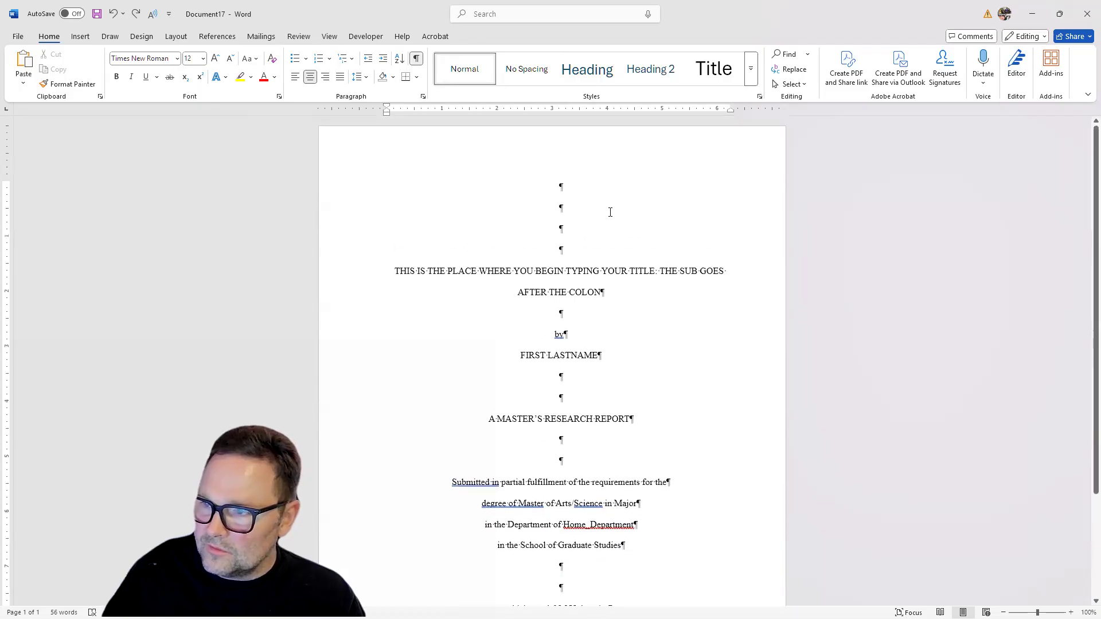
scroll(610, 212, "down", 3)
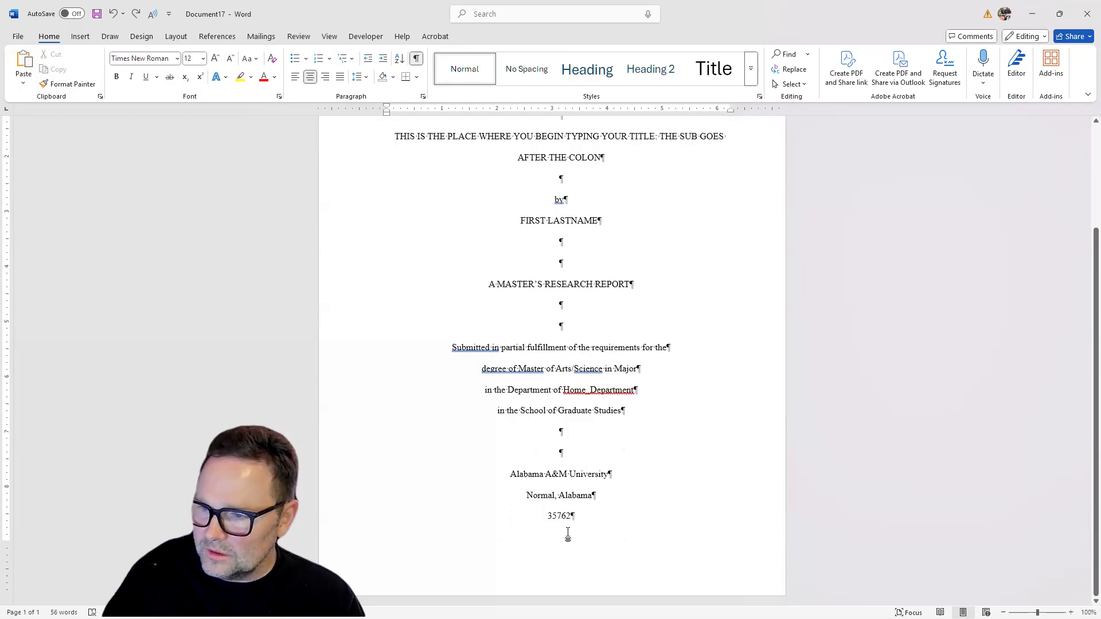
scroll(573, 438, "up", 2)
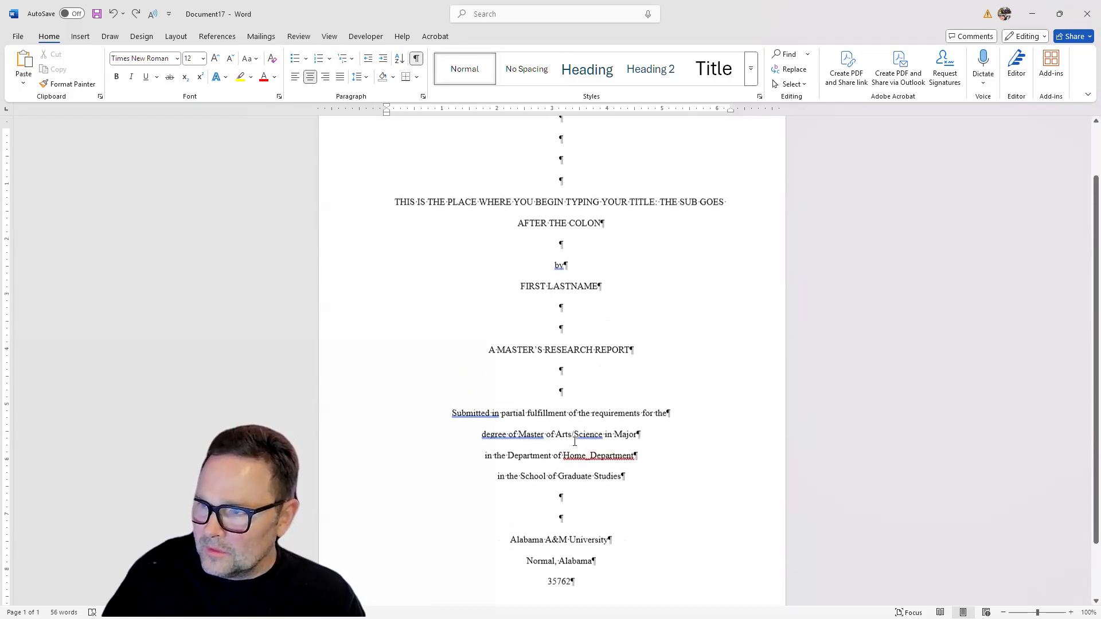
scroll(575, 440, "up", 1)
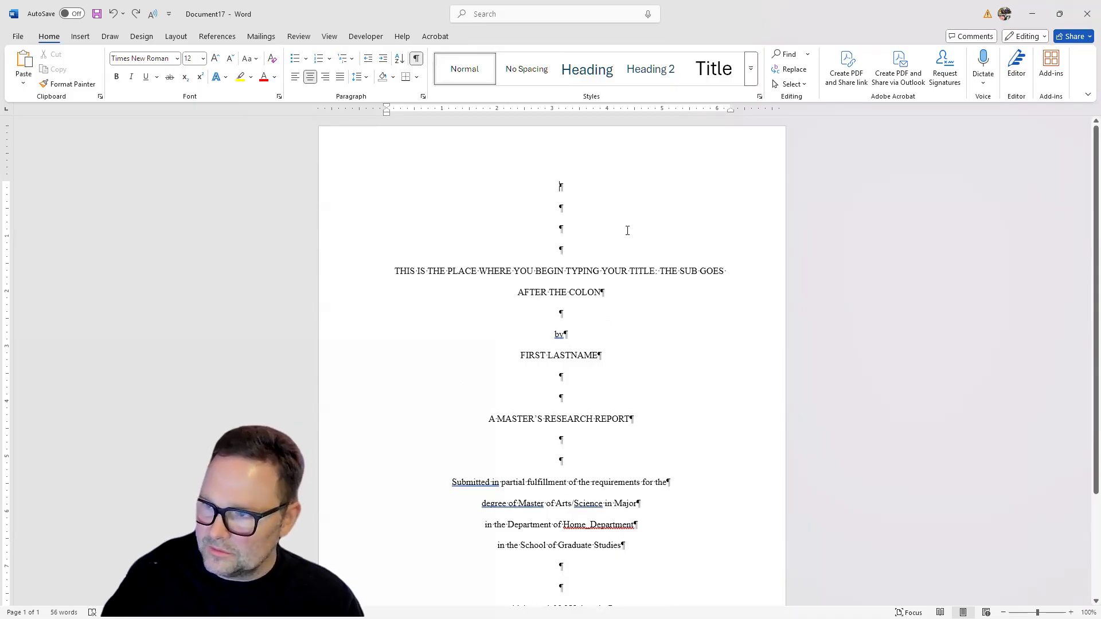
left_click(576, 185)
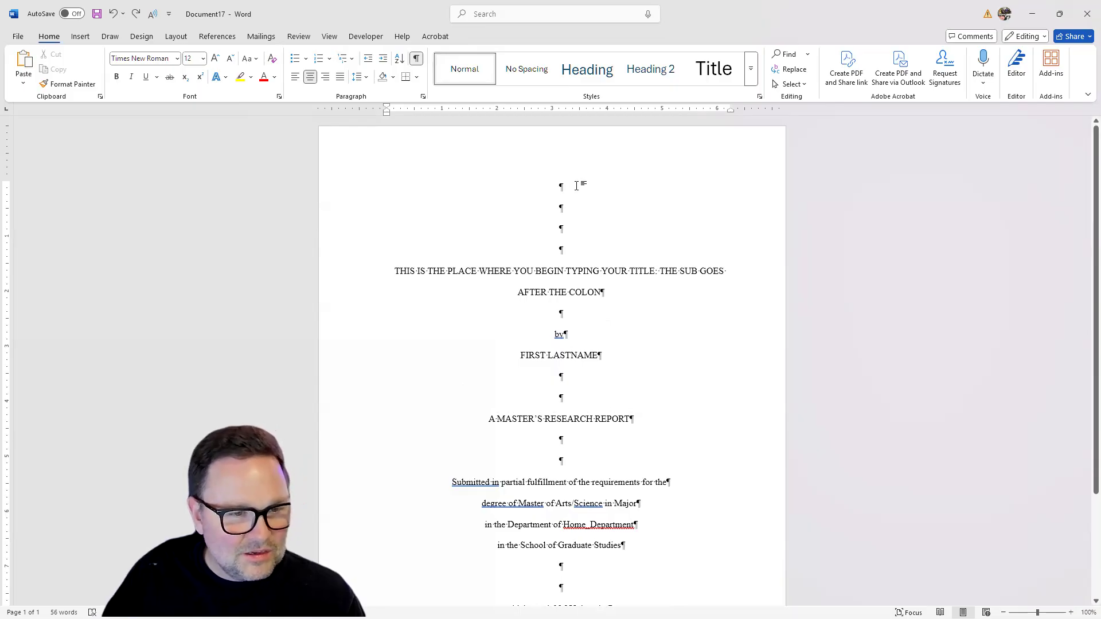
key("Delete")
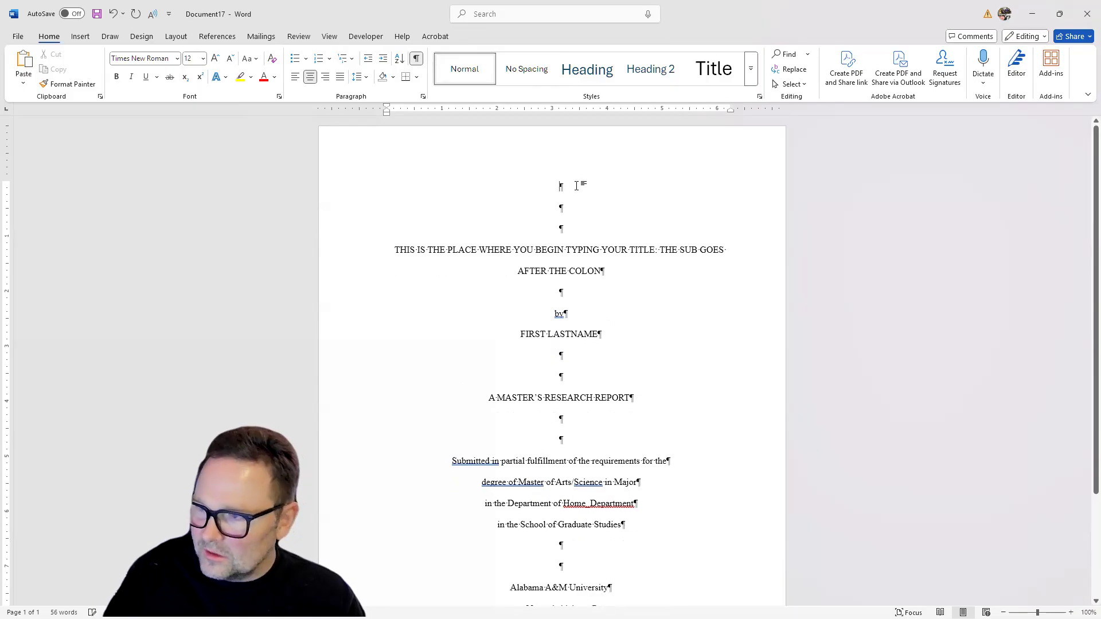
Try a page break on the line below "35762" and check the layout of the title page.
scroll(623, 344, "down", 3)
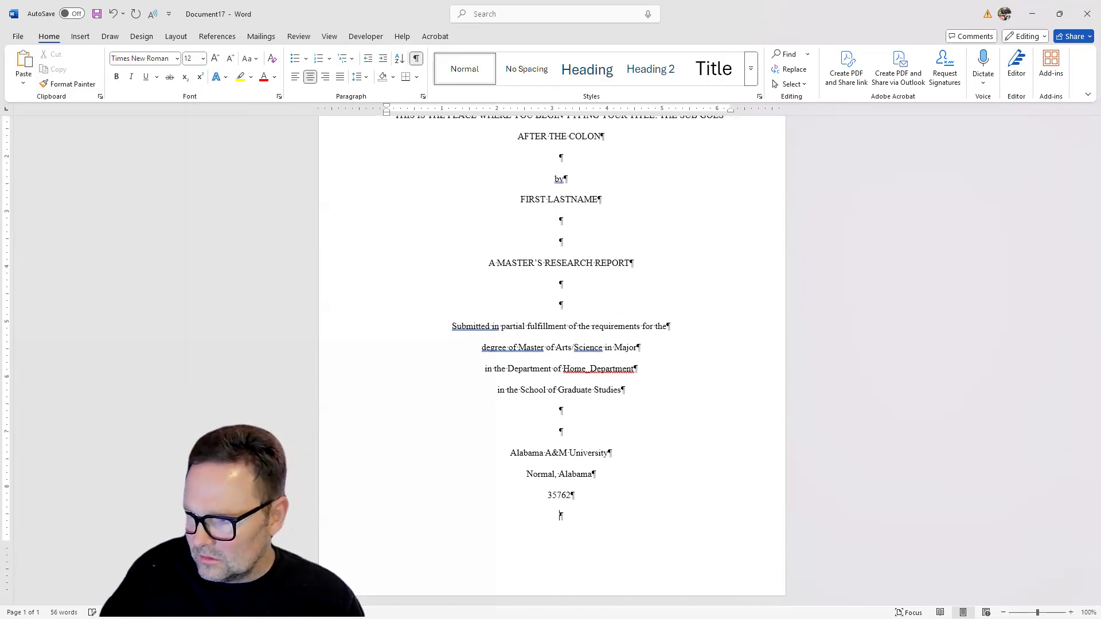
key("ctrl+Return")
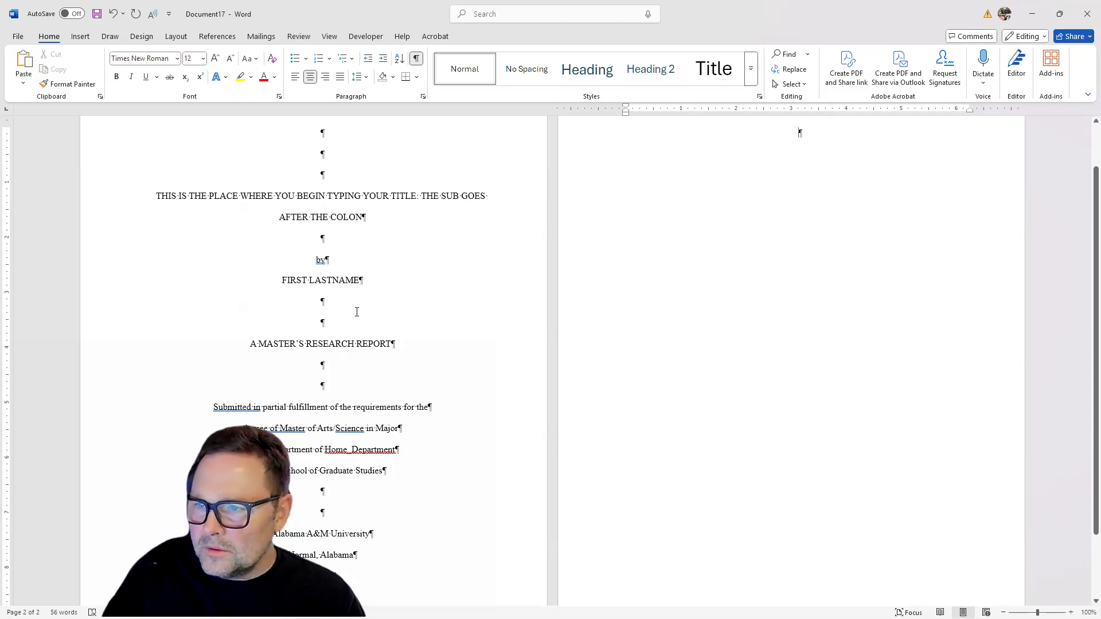
scroll(344, 361, "down", 3)
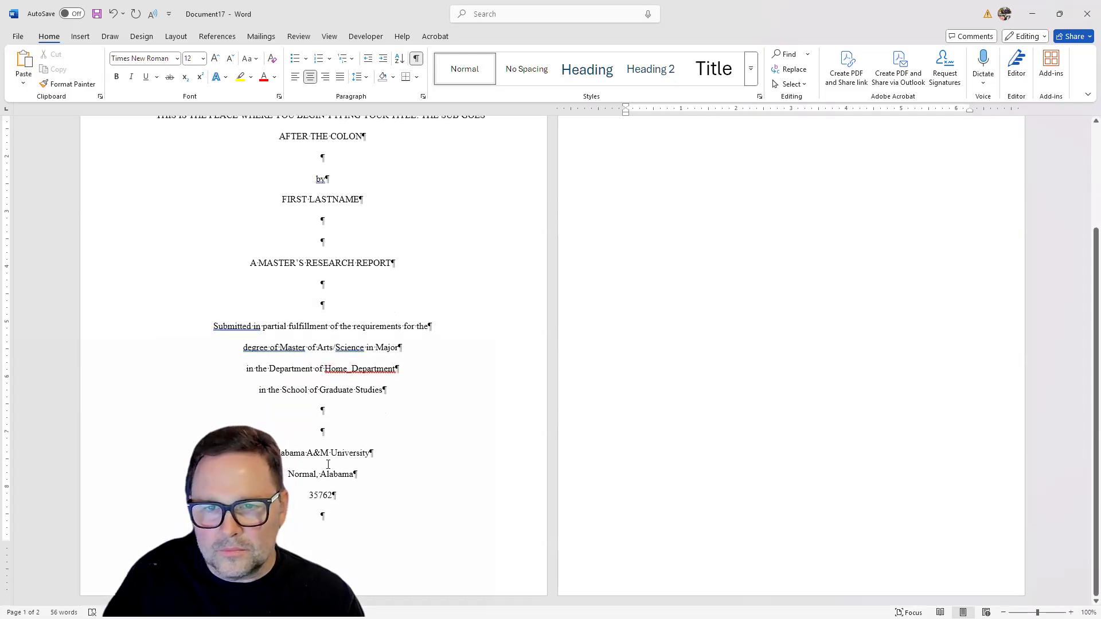
scroll(328, 464, "up", 5)
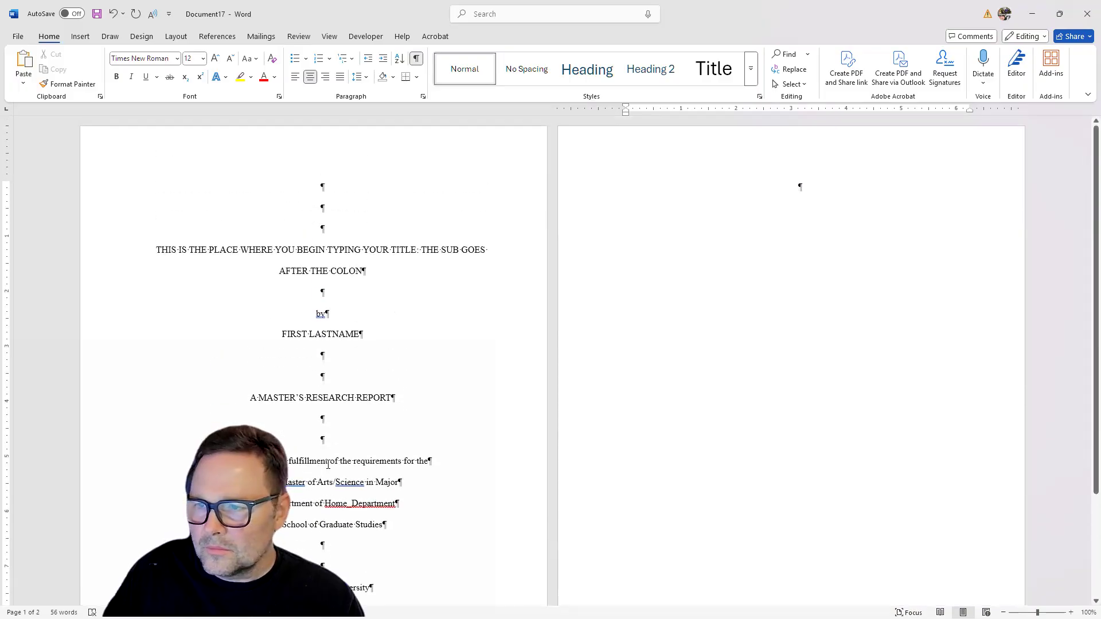
scroll(446, 329, "down", 5)
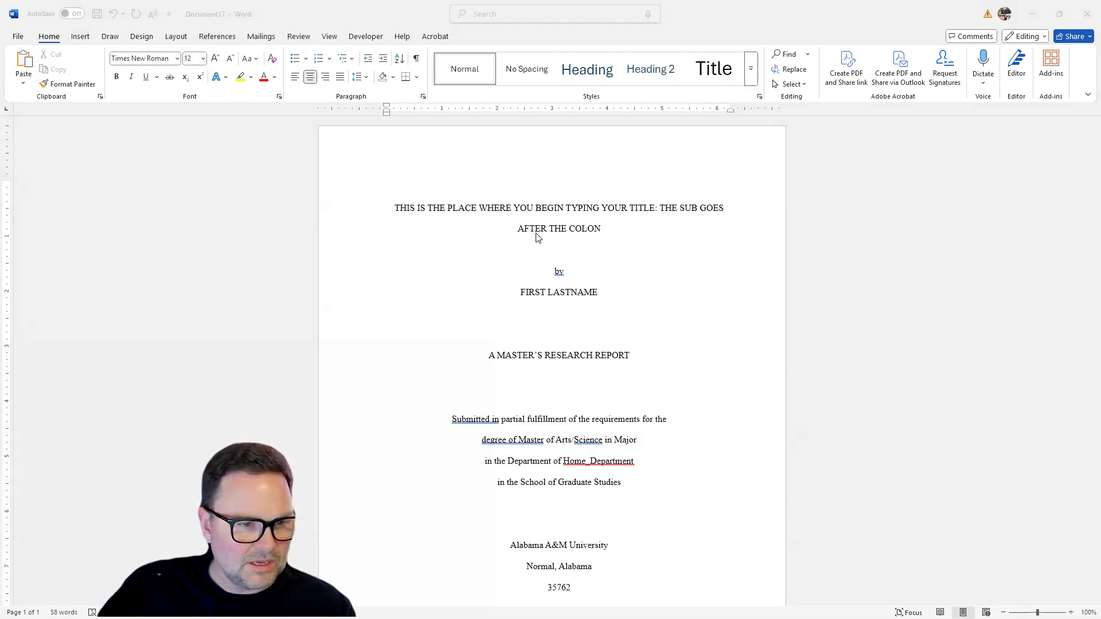
Show the paragraph marks and check the blank lines between the title page elements, from the title down to "Month Year".
scroll(610, 258, "down", 2)
scroll(635, 308, "up", 1)
scroll(634, 308, "up", 1)
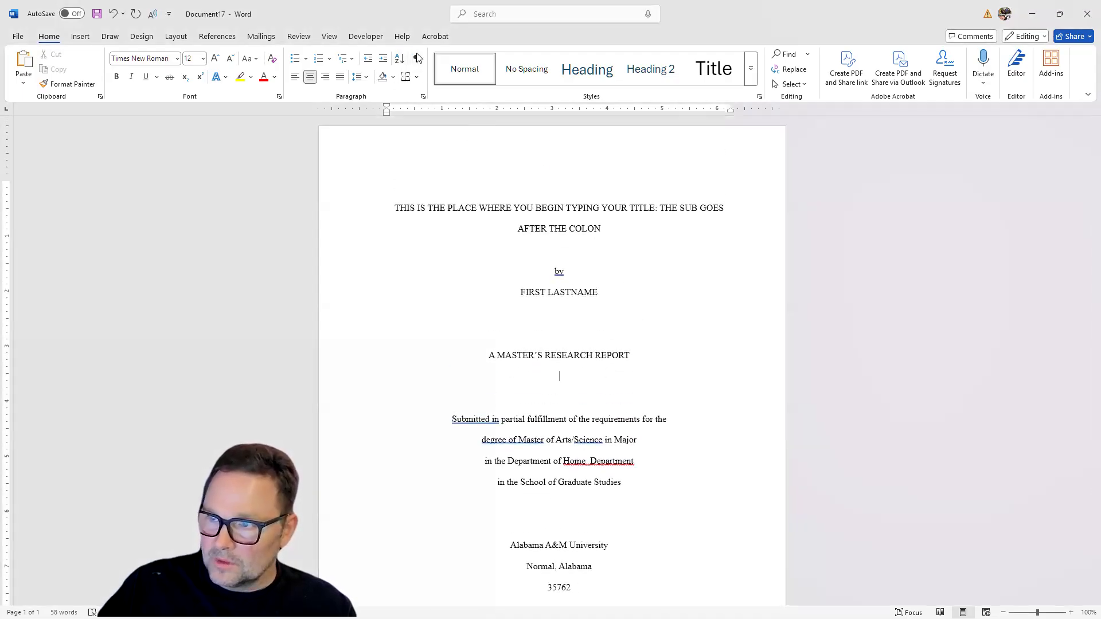
left_click(417, 58)
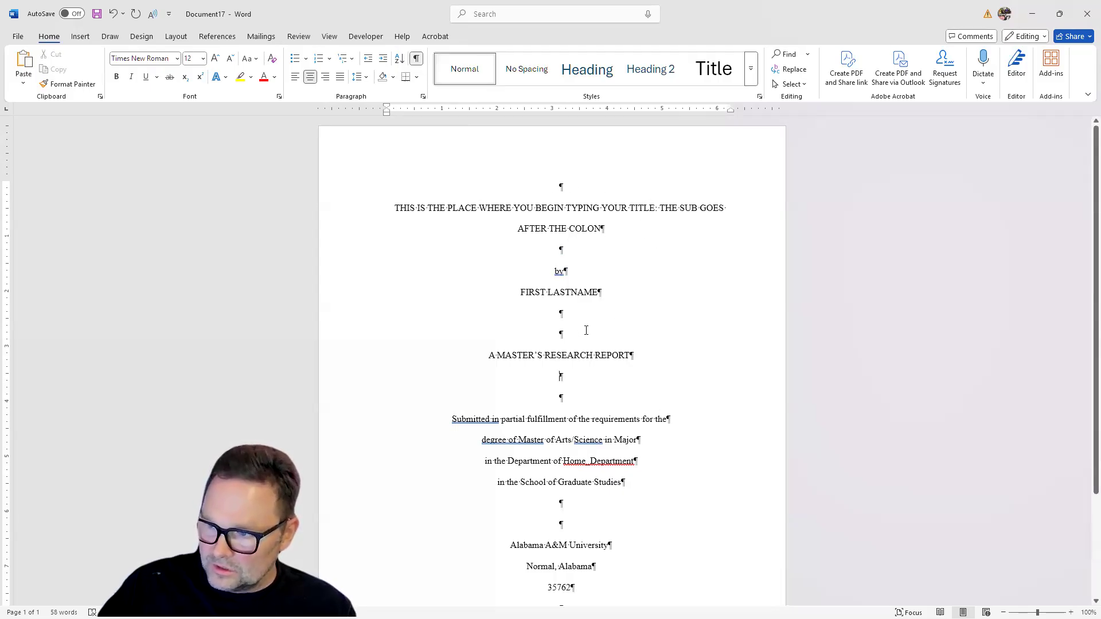
scroll(586, 373, "down", 2)
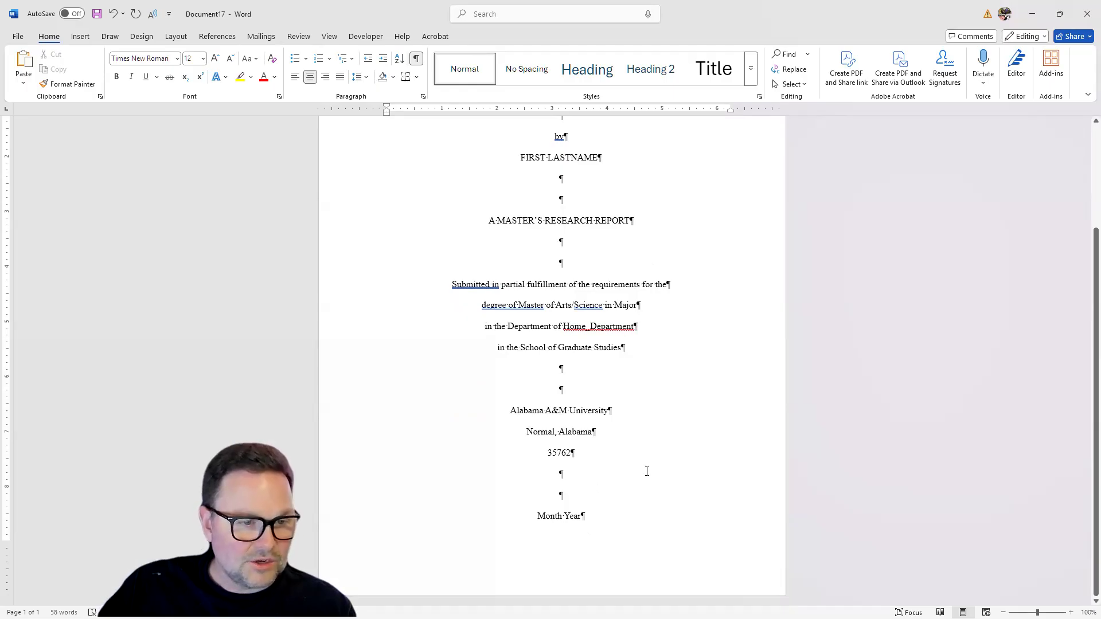
scroll(629, 449, "up", 3)
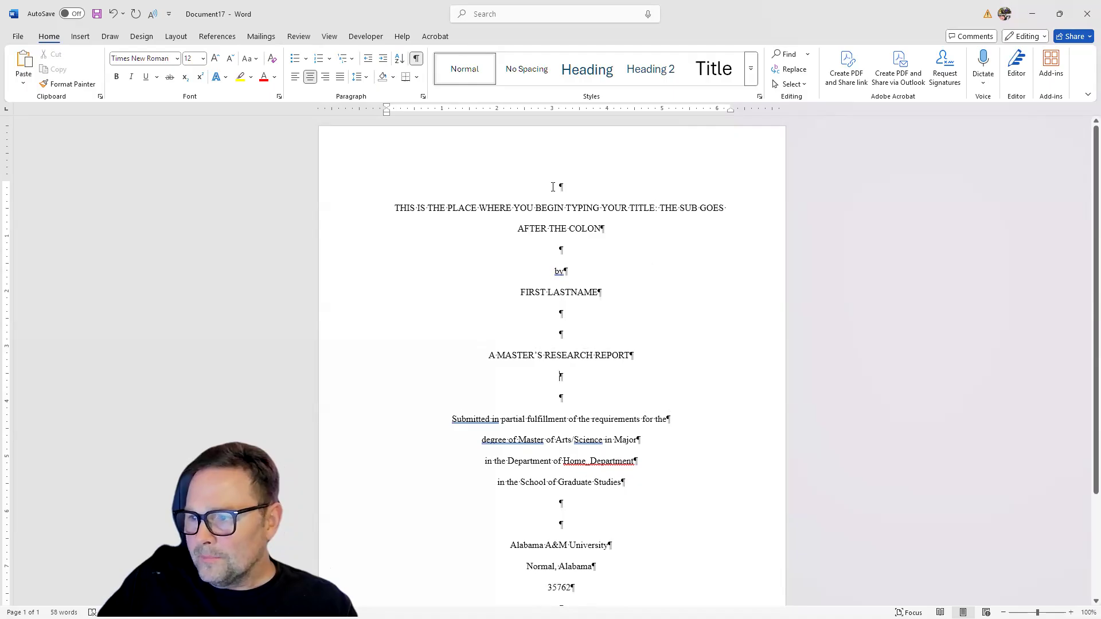
Hide the paragraph marks and open the print preview of the title page.
left_click(416, 59)
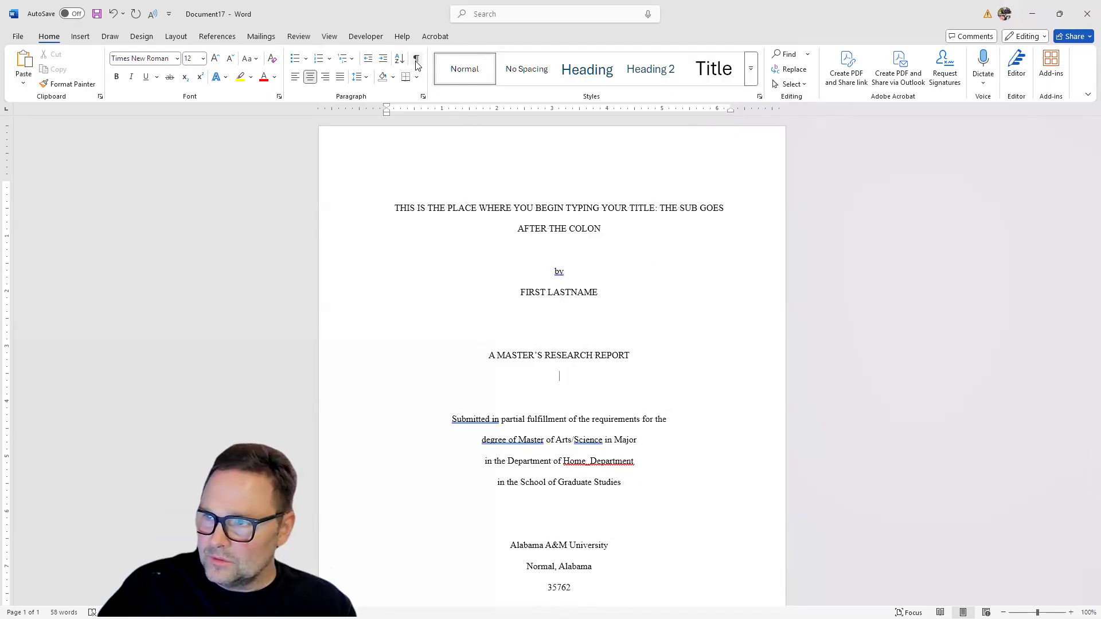
left_click(26, 35)
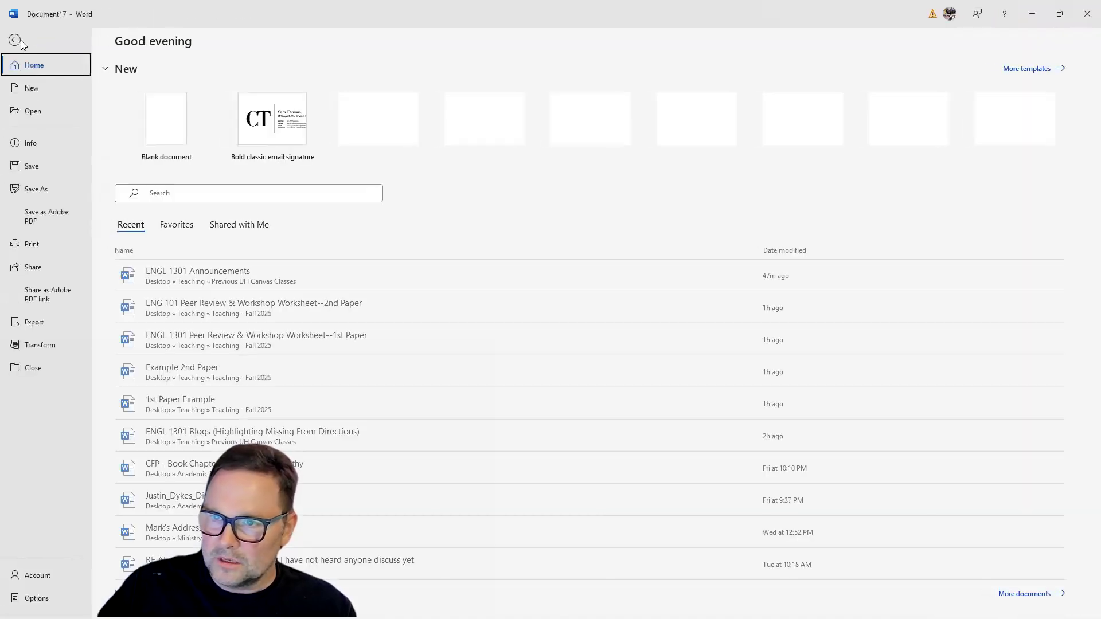
left_click(35, 243)
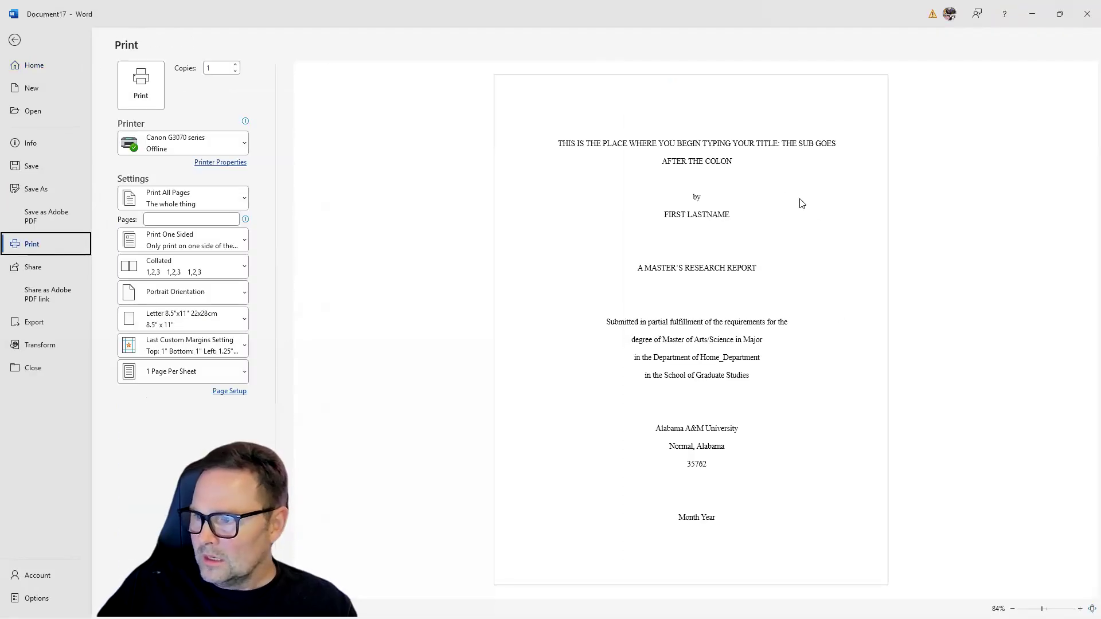